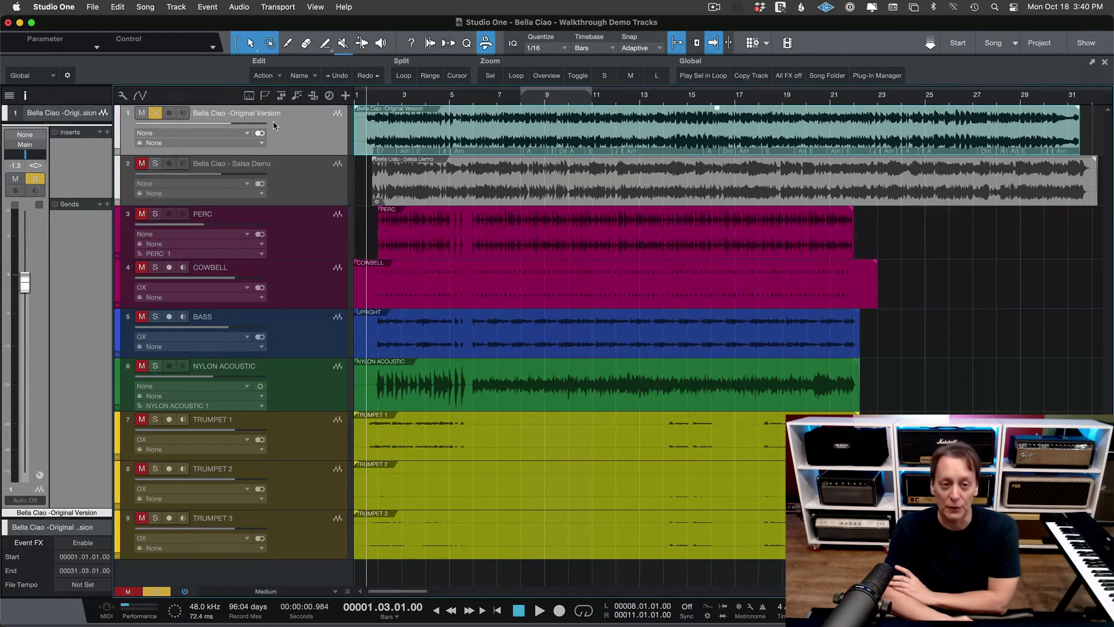
- Audition the soloed Bella Ciao - Original Version track
key(space)
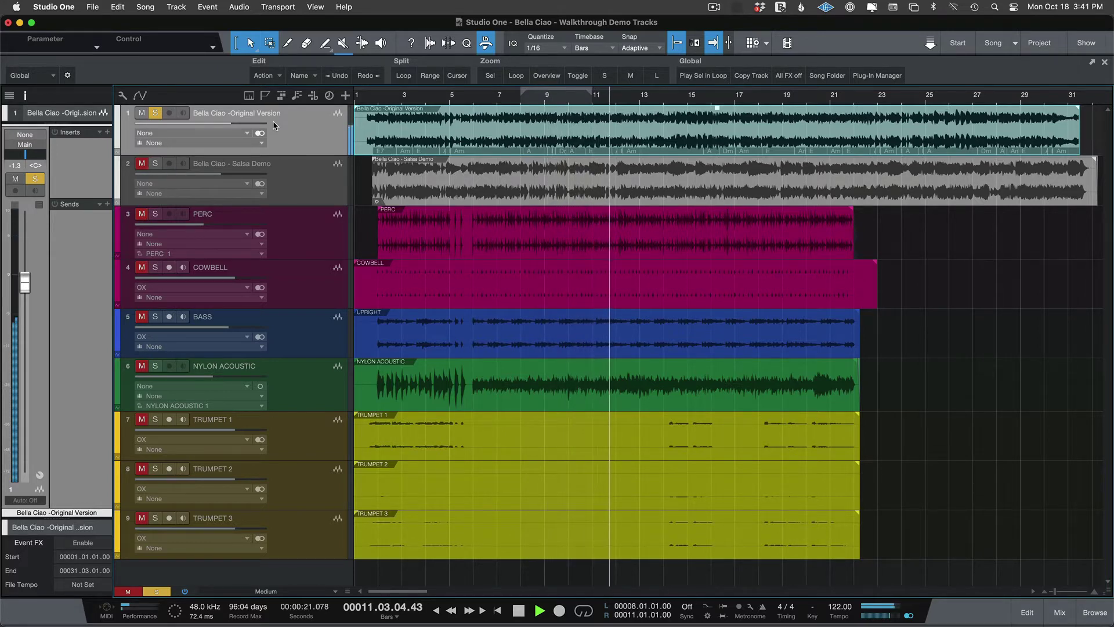
key(space)
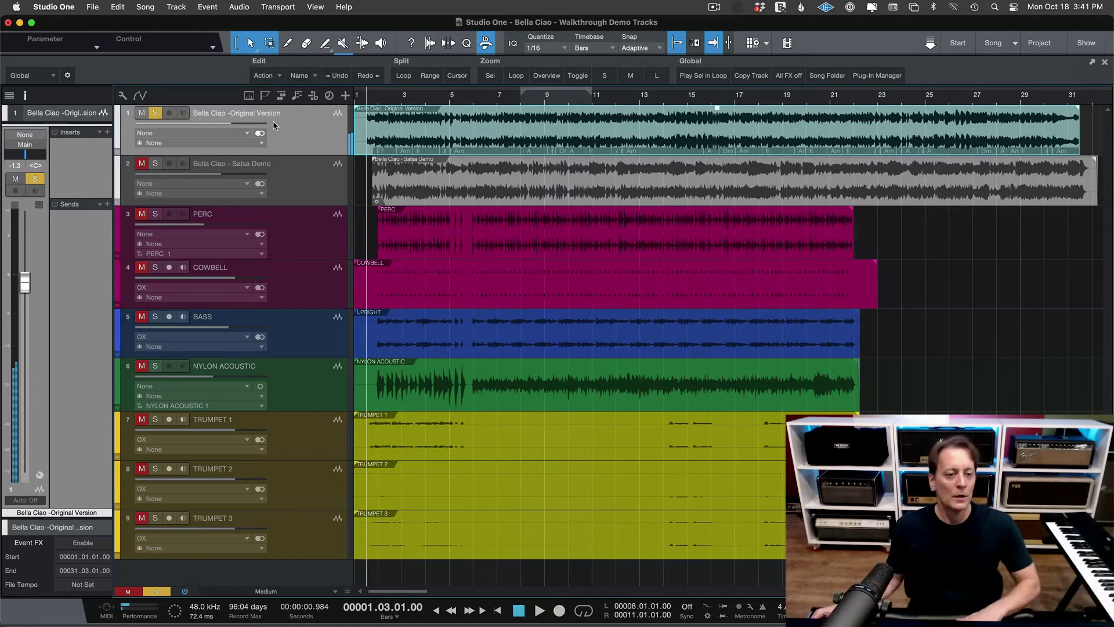
- Turn off the original version's solo and audition the percussion, bass, nylon acoustic and trumpet tracks together
click(155, 113)
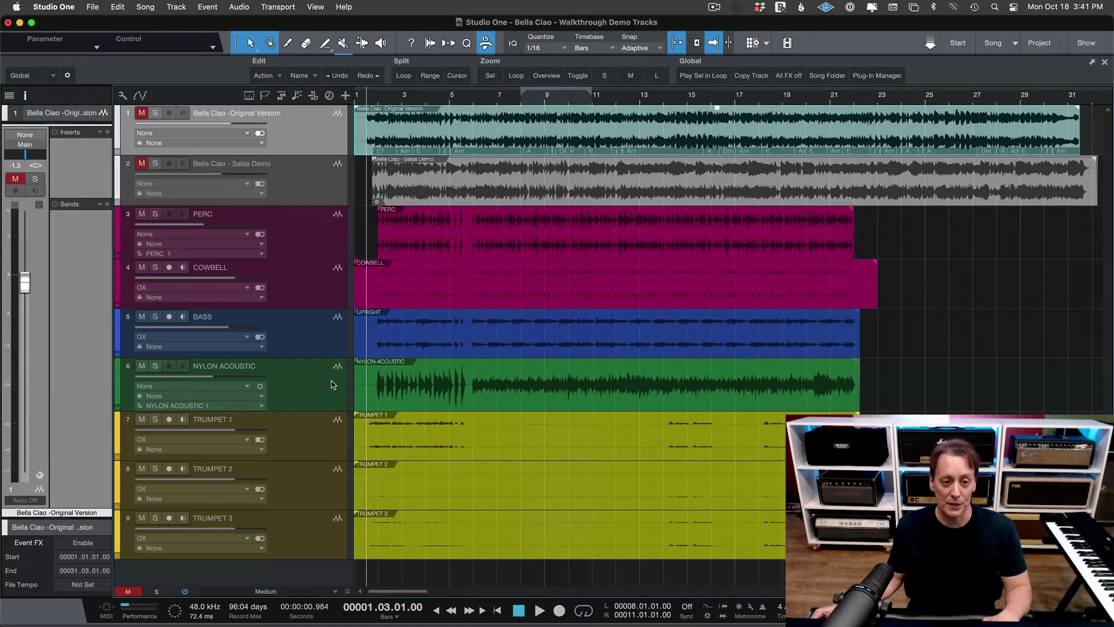
key(space)
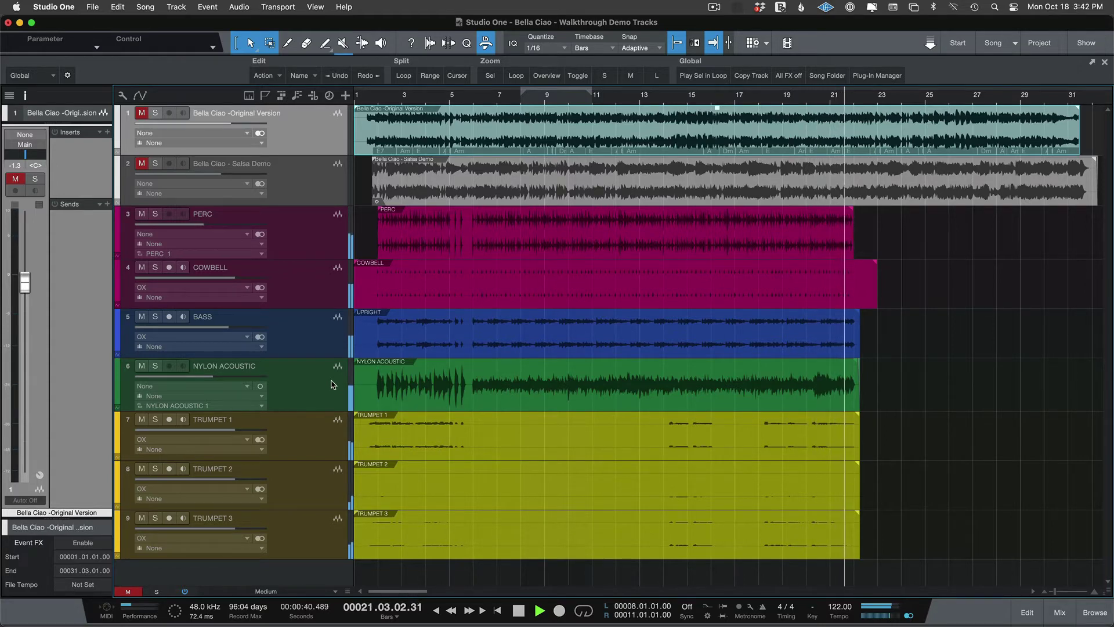
key(space)
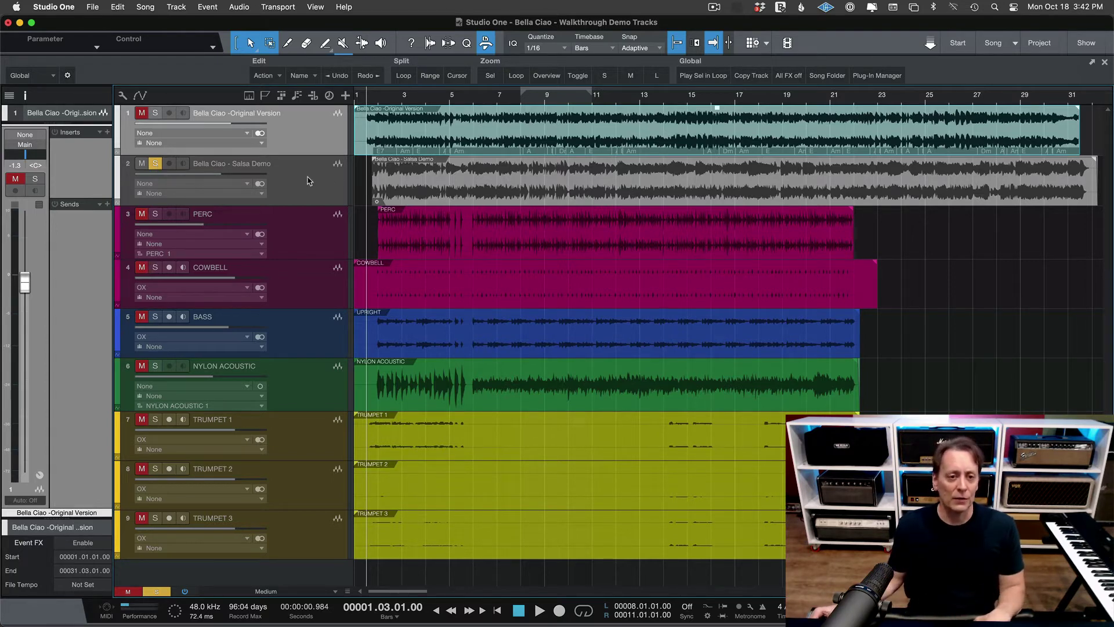
- Audition the soloed Bella Ciao - Salsa Demo track, and toggle its mute and solo
click(383, 196)
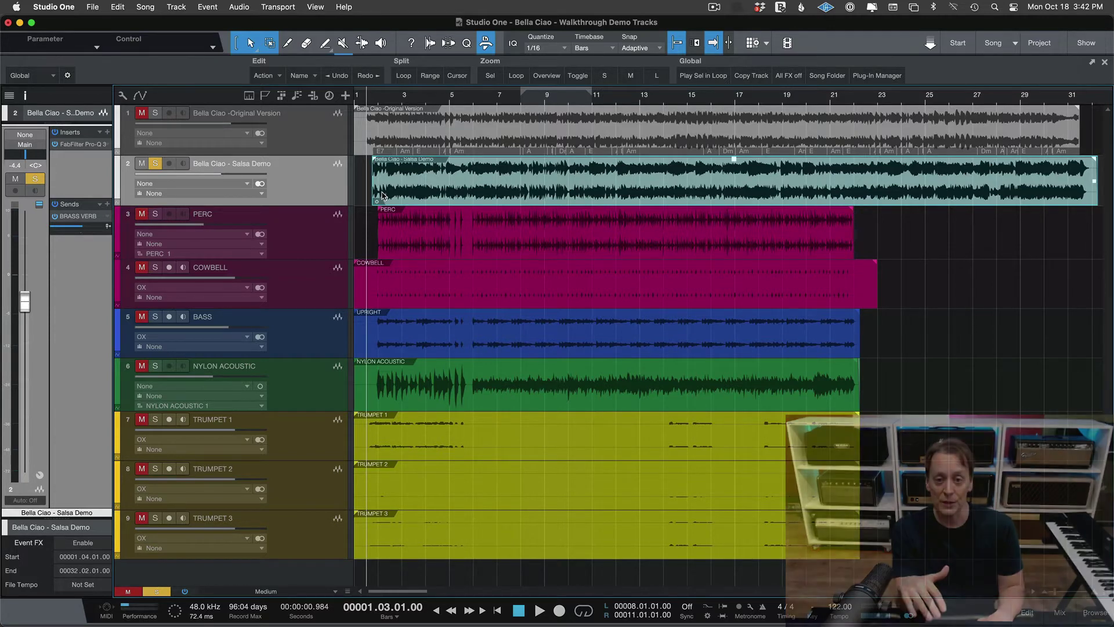
key(space)
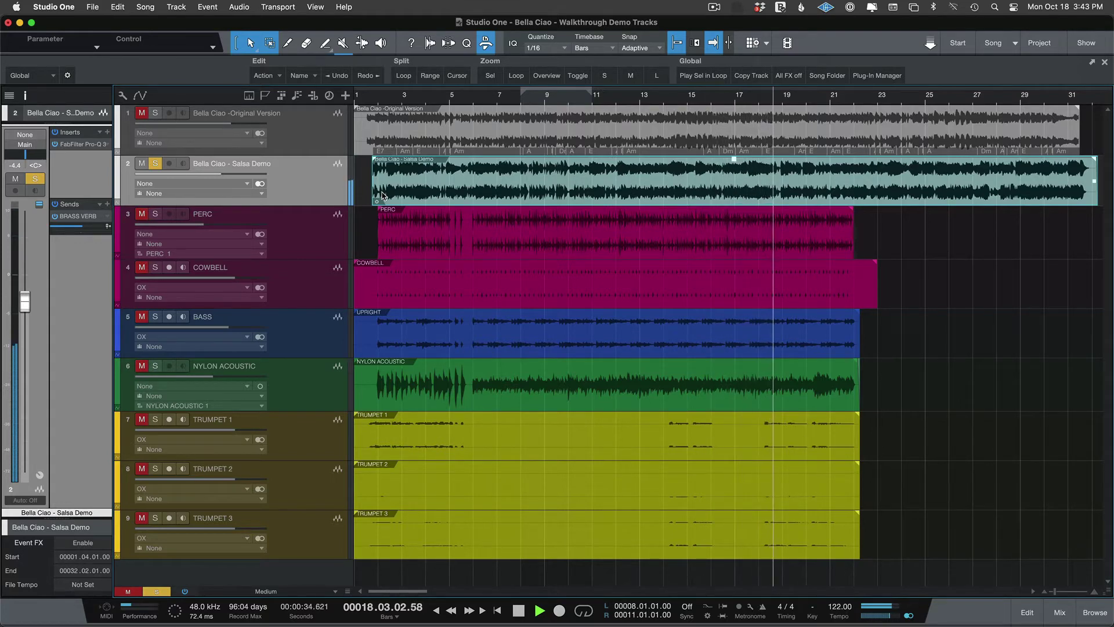
key(space)
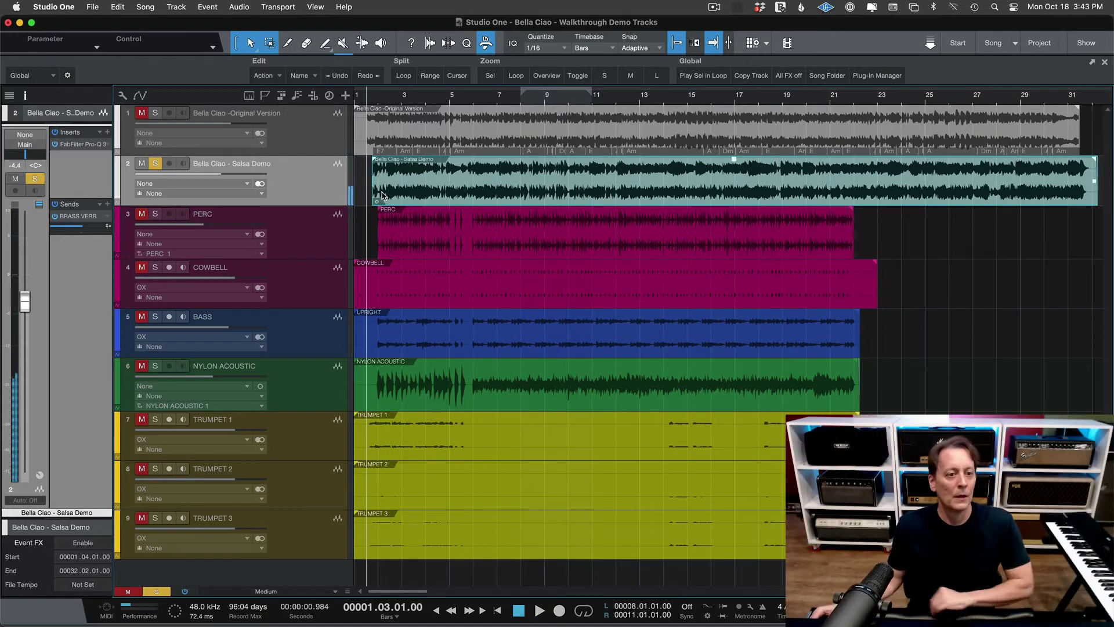
click(141, 163)
click(155, 163)
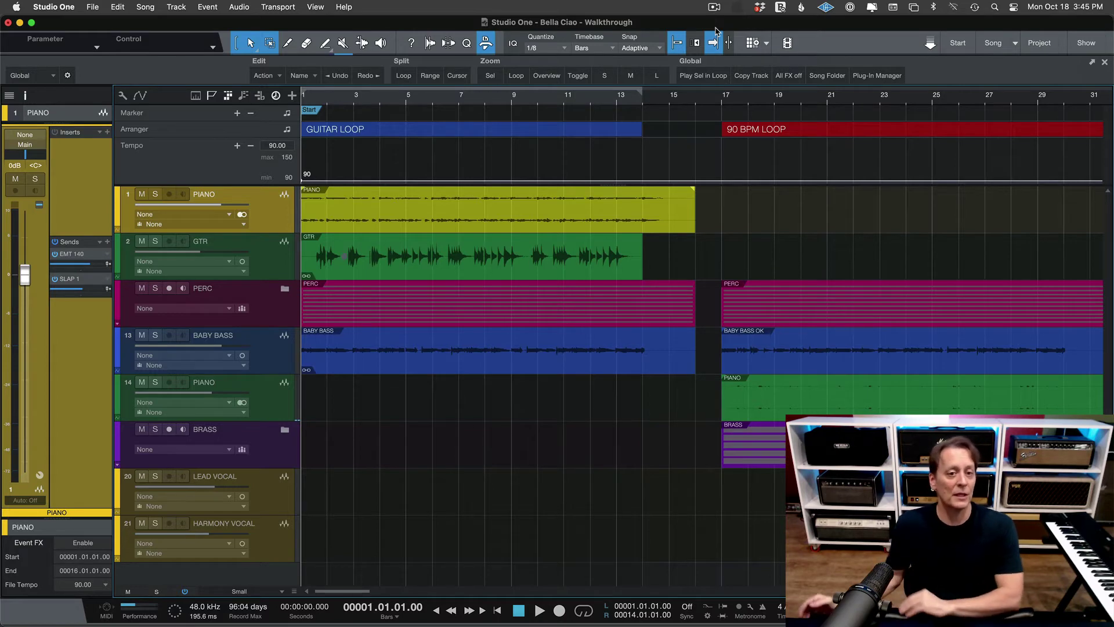
- Review the arranger sections from GUITAR LOOP through 112 BPM LOOP, including the 90 BPM piano event and the guitar event
click(423, 134)
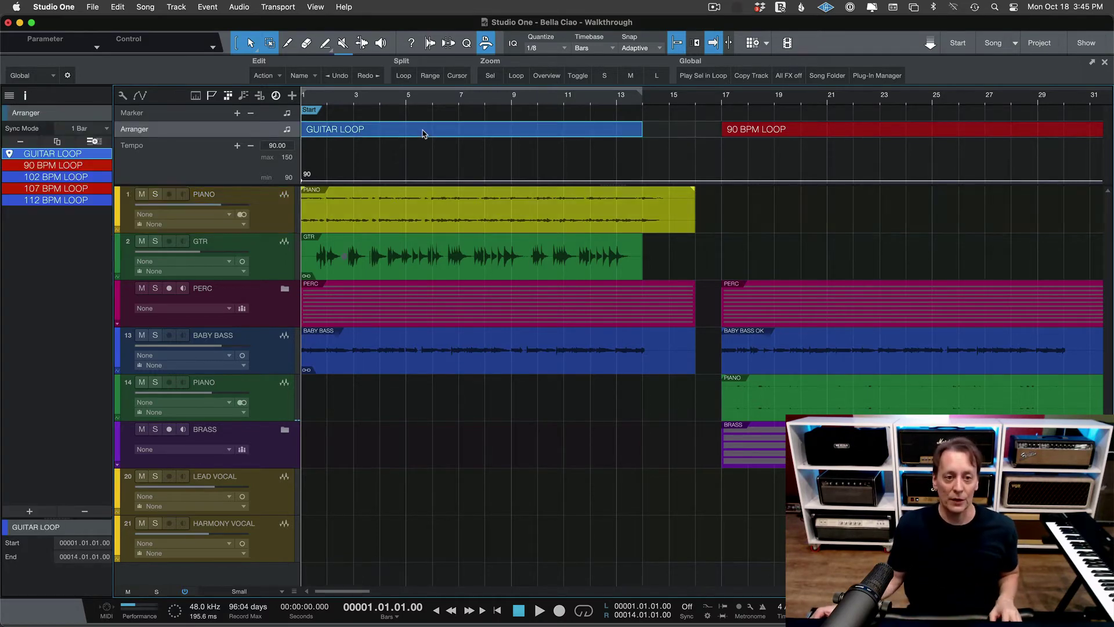
scroll(423, 134, down, 6)
click(437, 132)
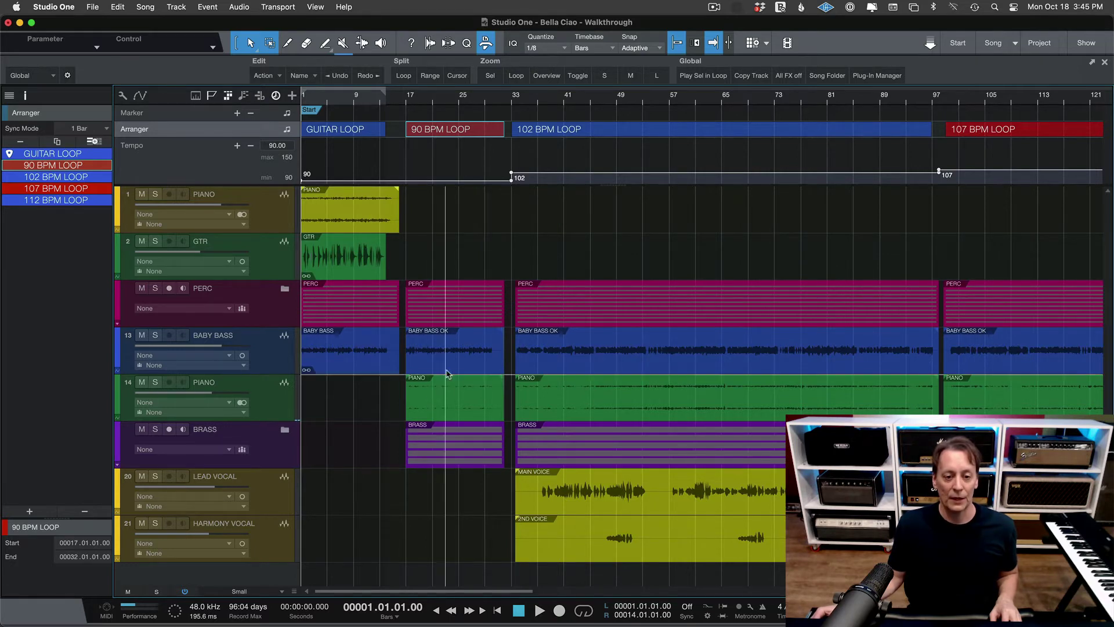
click(447, 411)
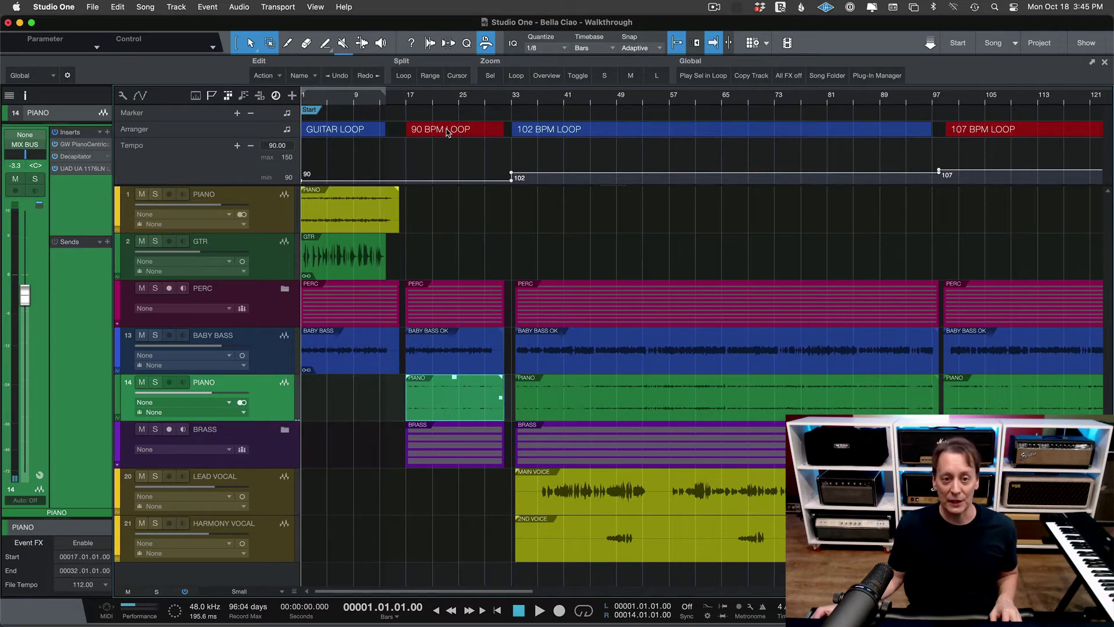
click(340, 271)
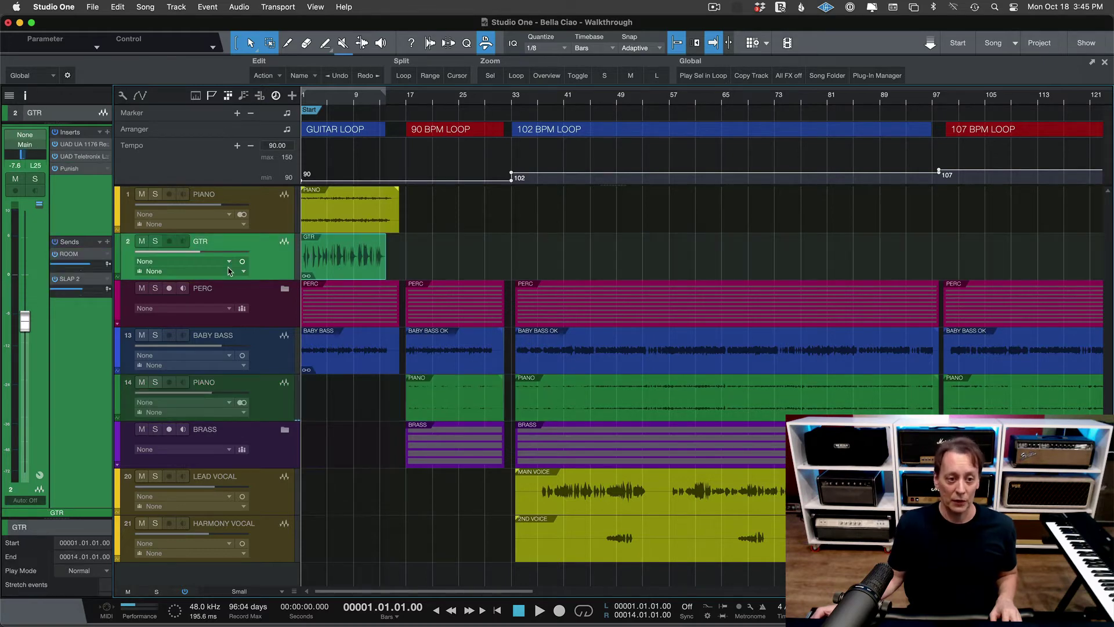
key(w)
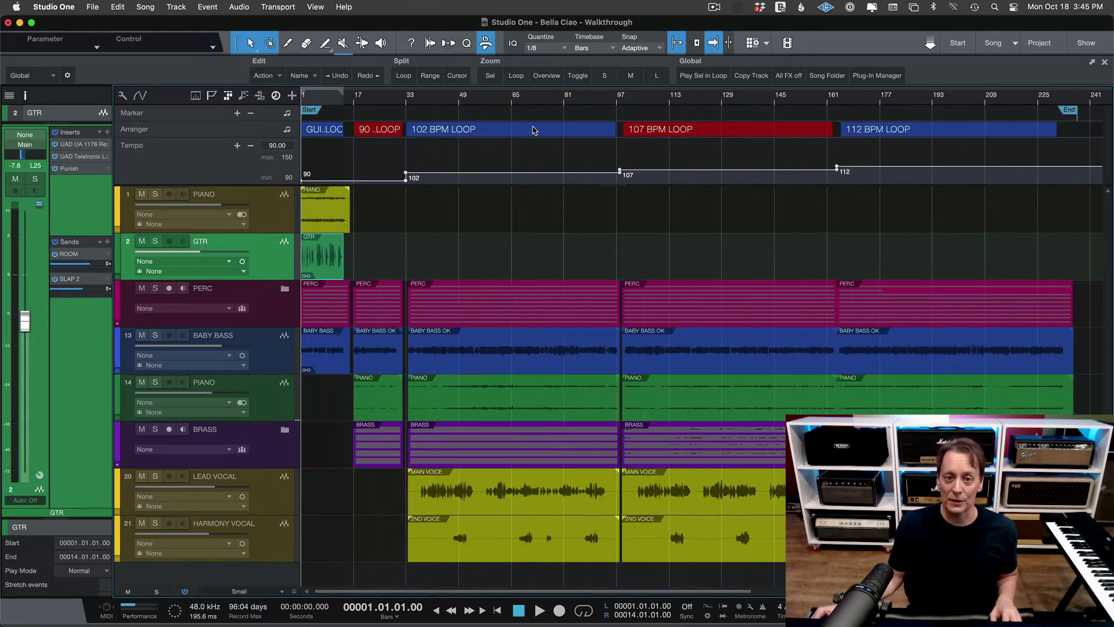
click(499, 131)
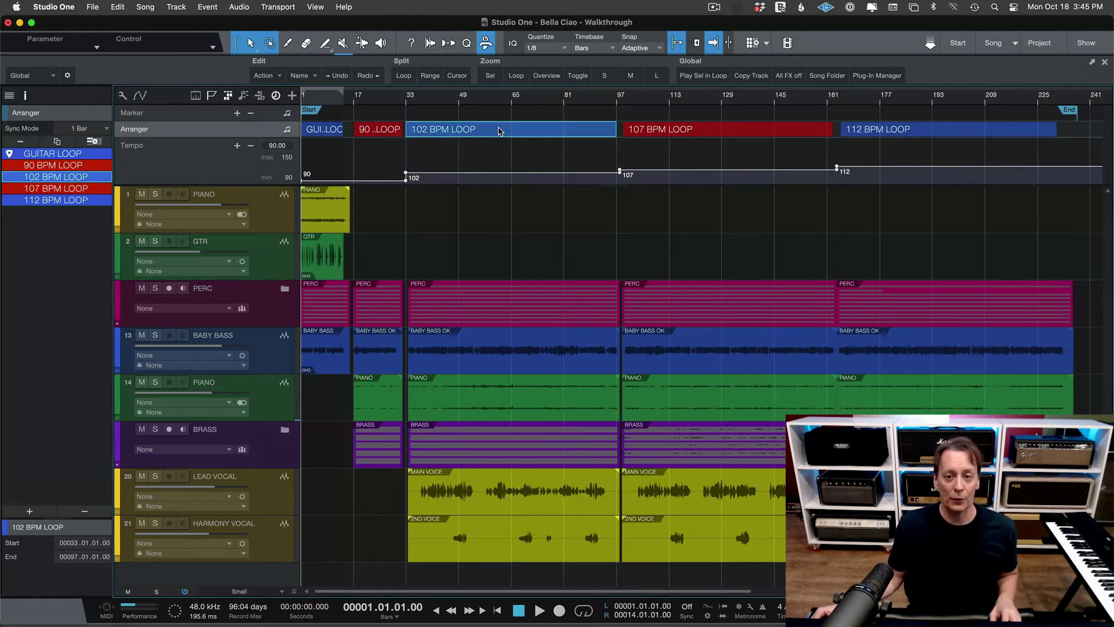
click(685, 135)
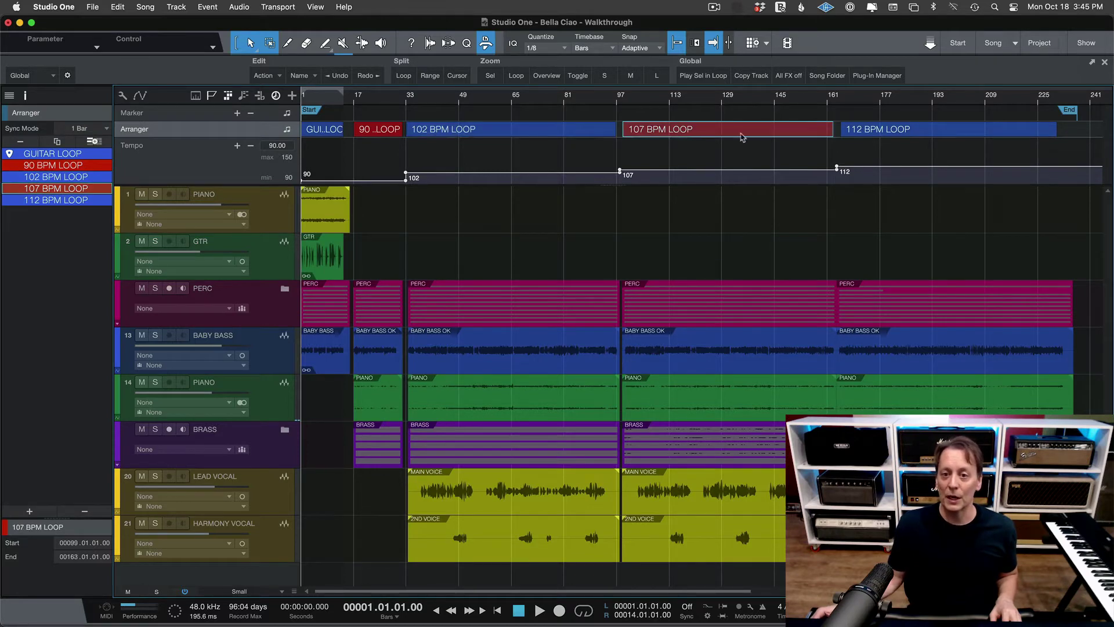
click(880, 135)
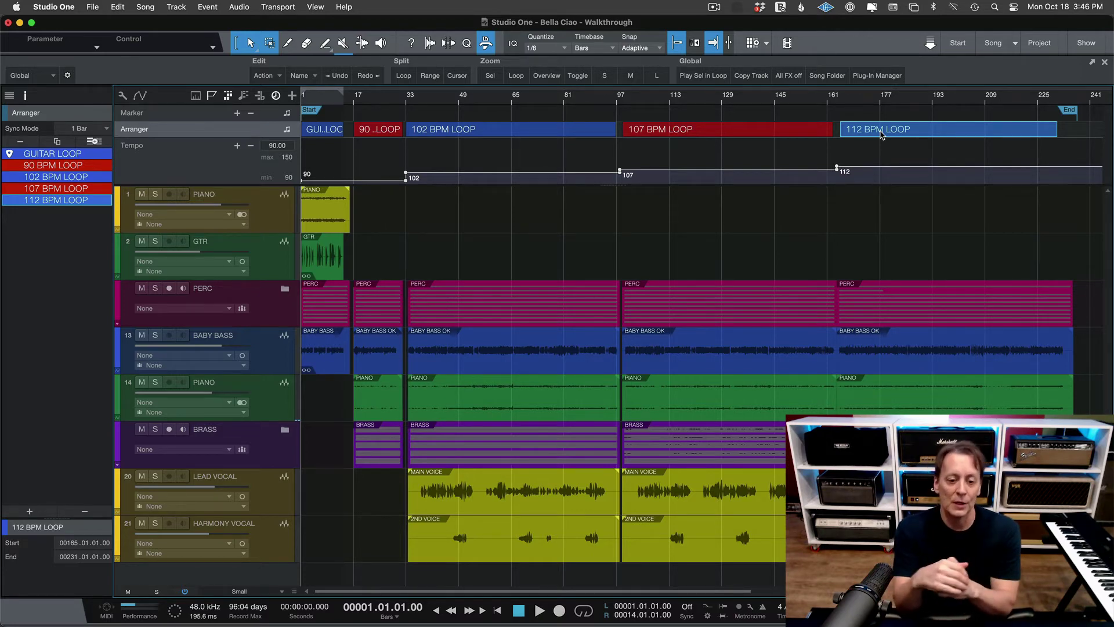
- Inspect the lead vocal events in the 102 and 107 BPM loops, and place the playhead at the start of the 112 BPM loop
click(485, 501)
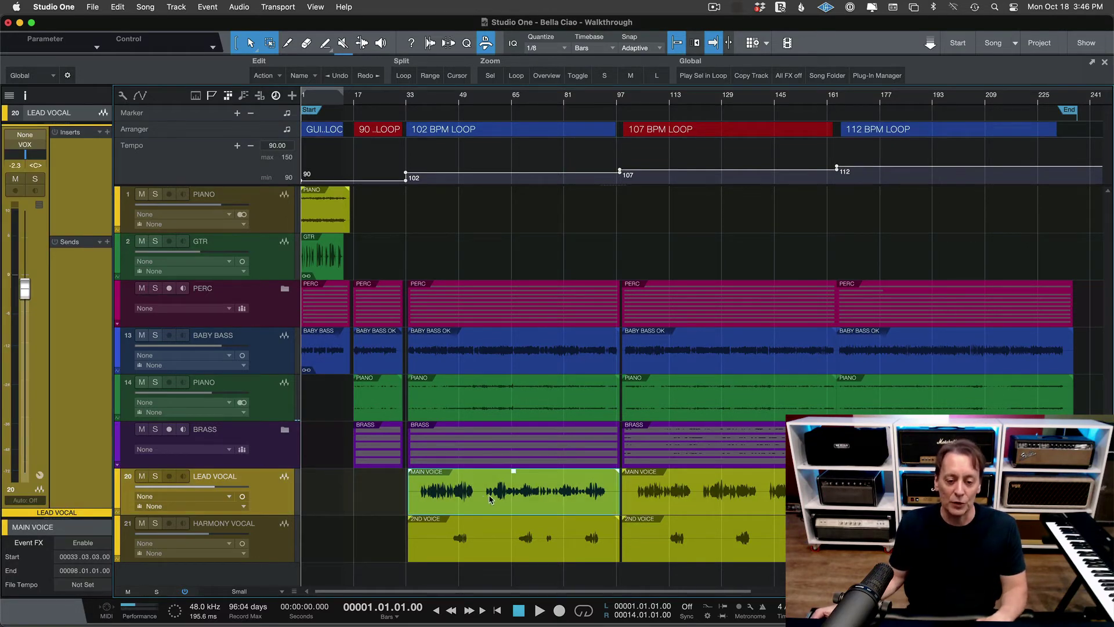
click(649, 497)
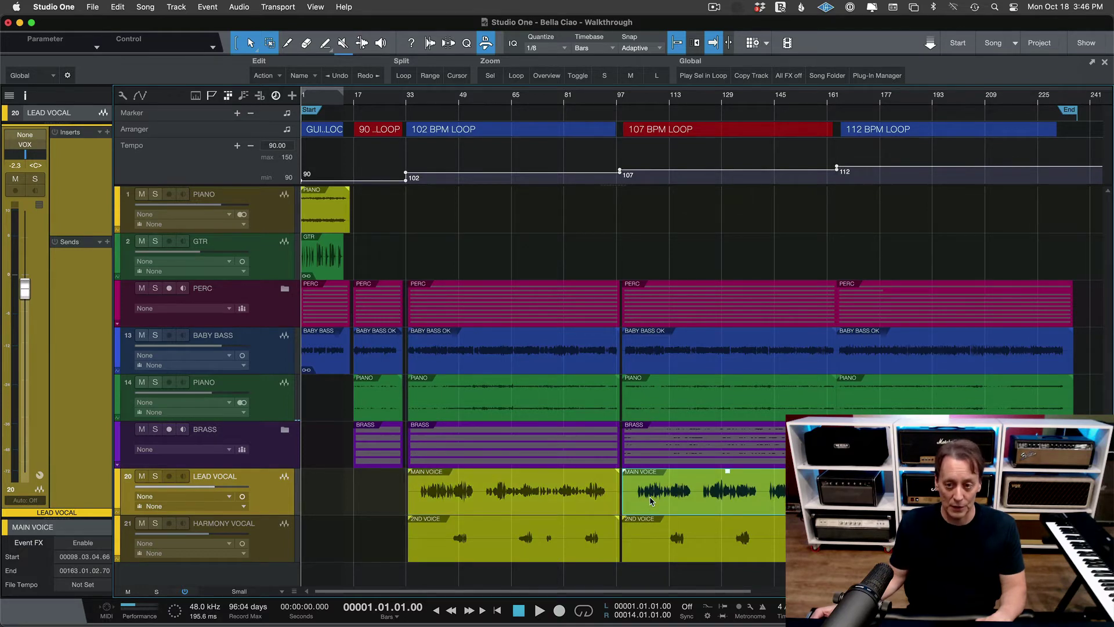
click(842, 108)
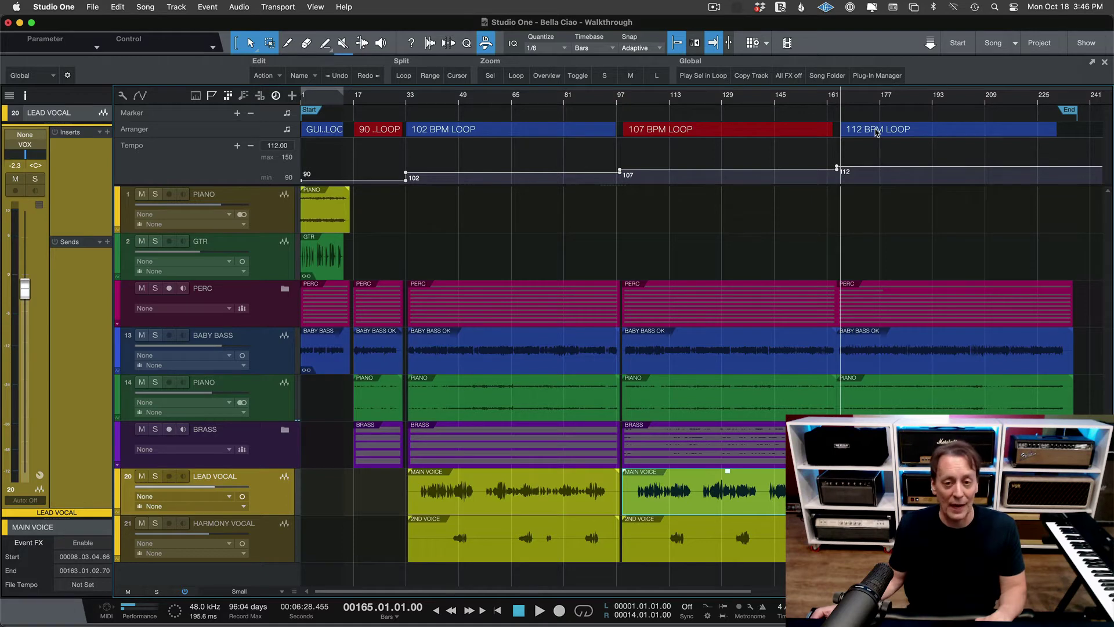
- Expand the BRASS folder to examine the 1st trumpet and 1st trombone parts in the 112 BPM loop, and collapse it again
click(284, 430)
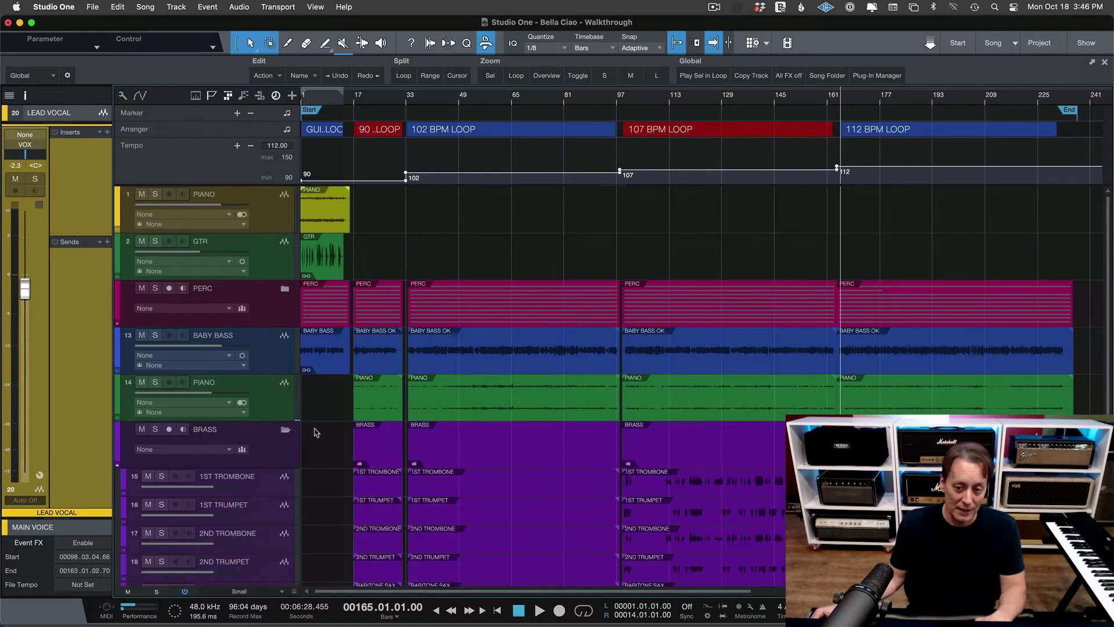
scroll(580, 448, right, 10)
scroll(581, 448, down, 5)
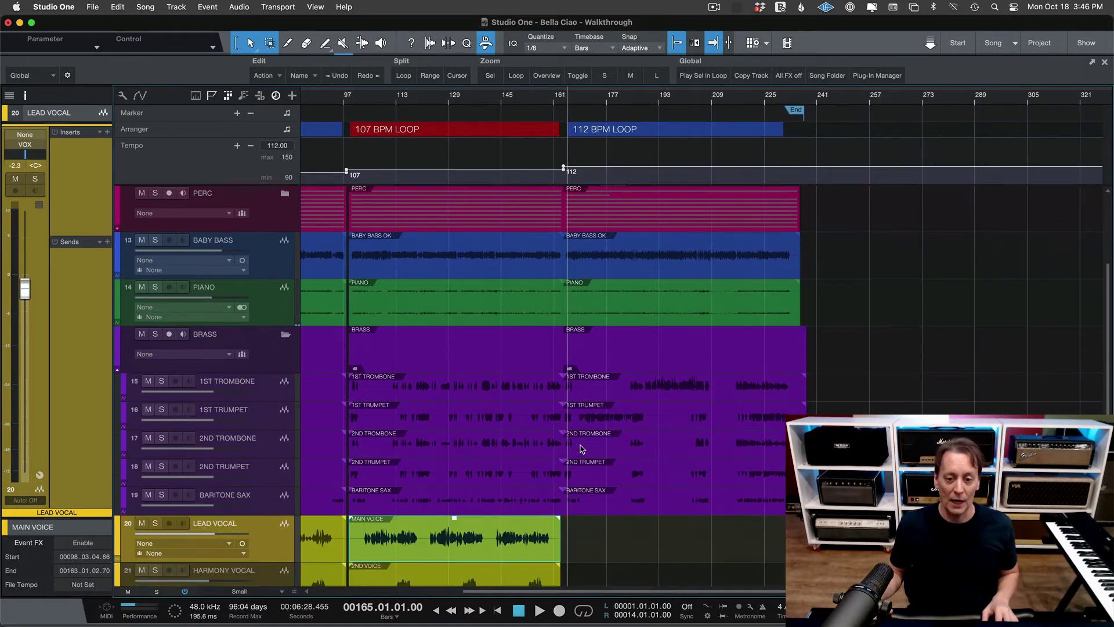
click(629, 369)
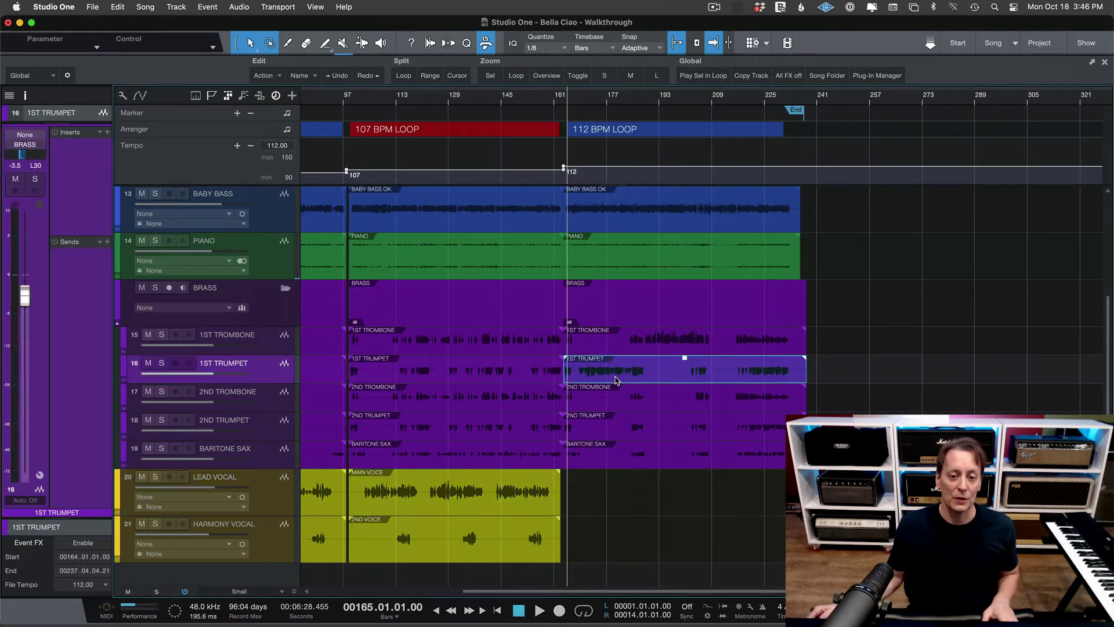
click(627, 338)
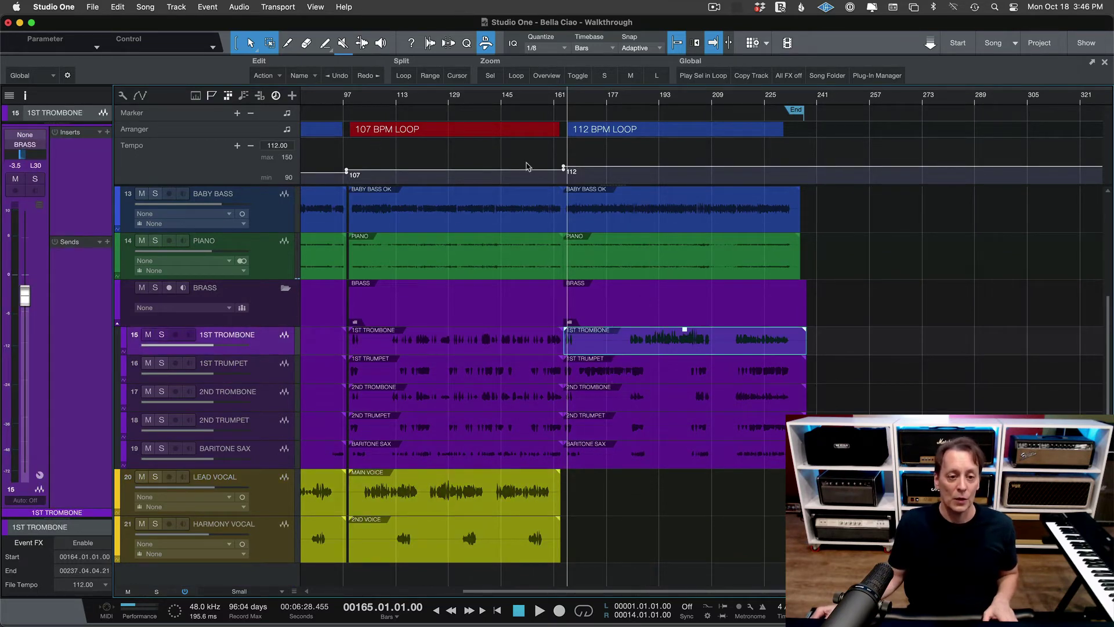
click(284, 289)
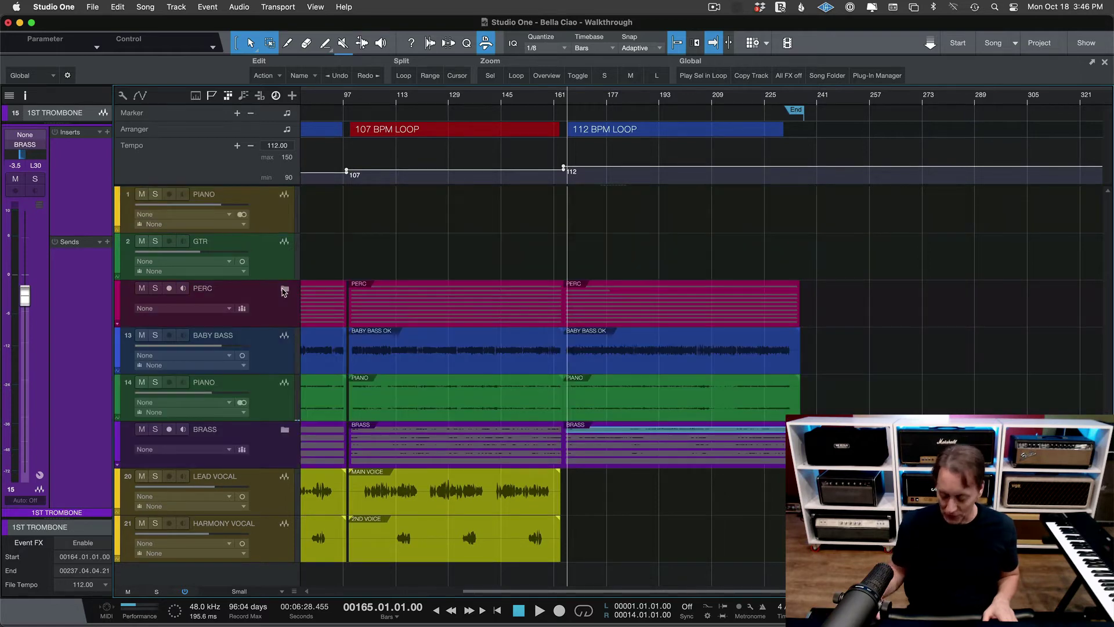
- Mute the GTR track and audition the GUITAR LOOP section from the song start with looping on
key(Home)
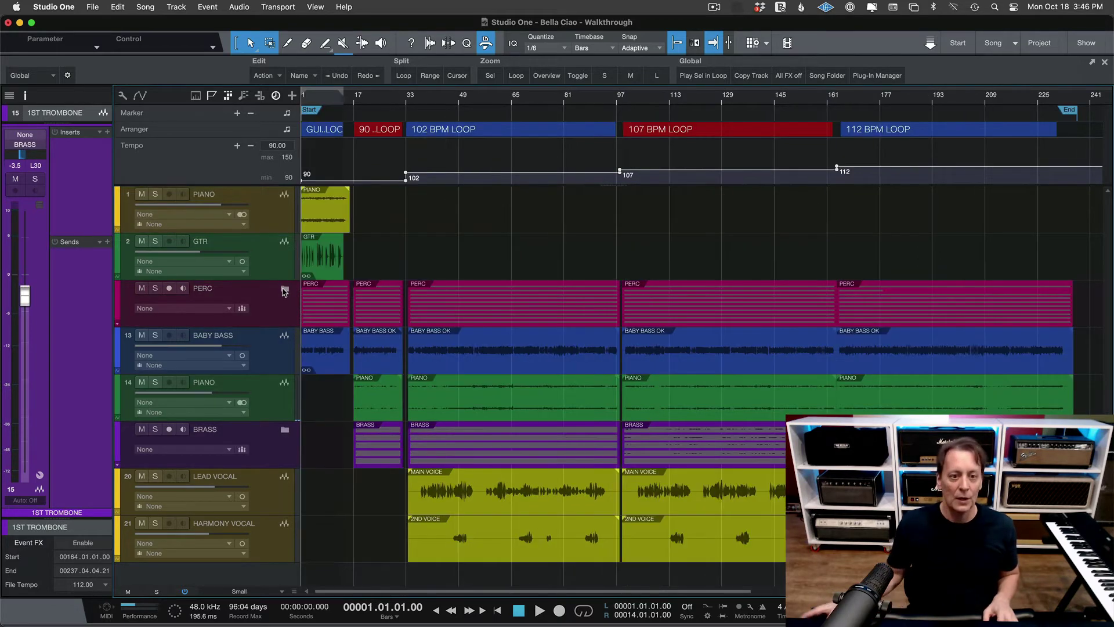
key(e)
key(e)
key(e)
key(e)
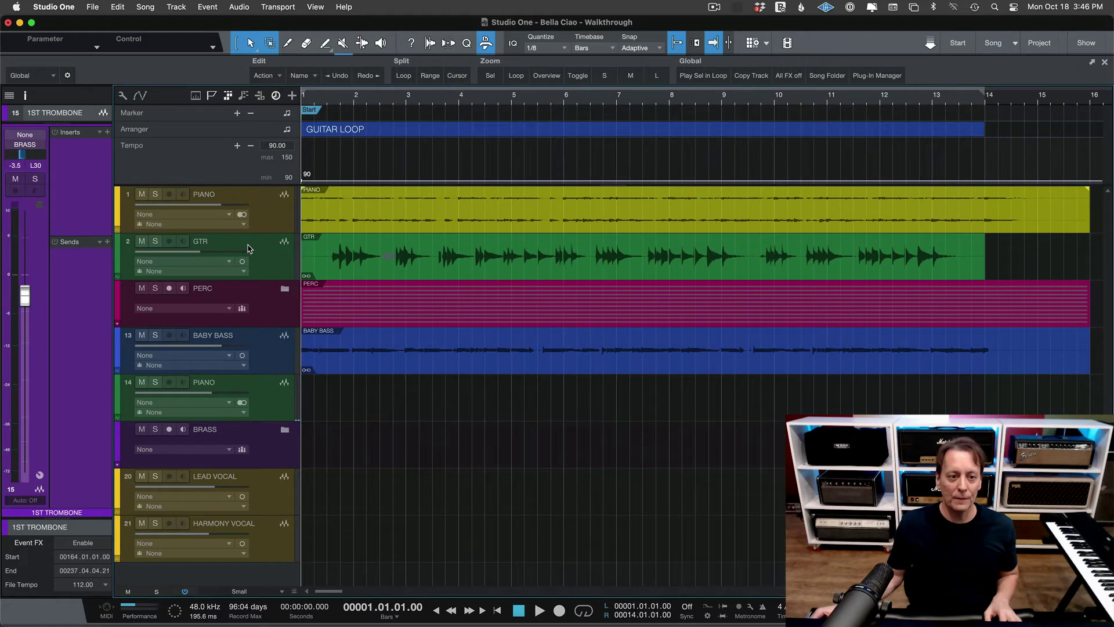
key(w)
key(e)
key(w)
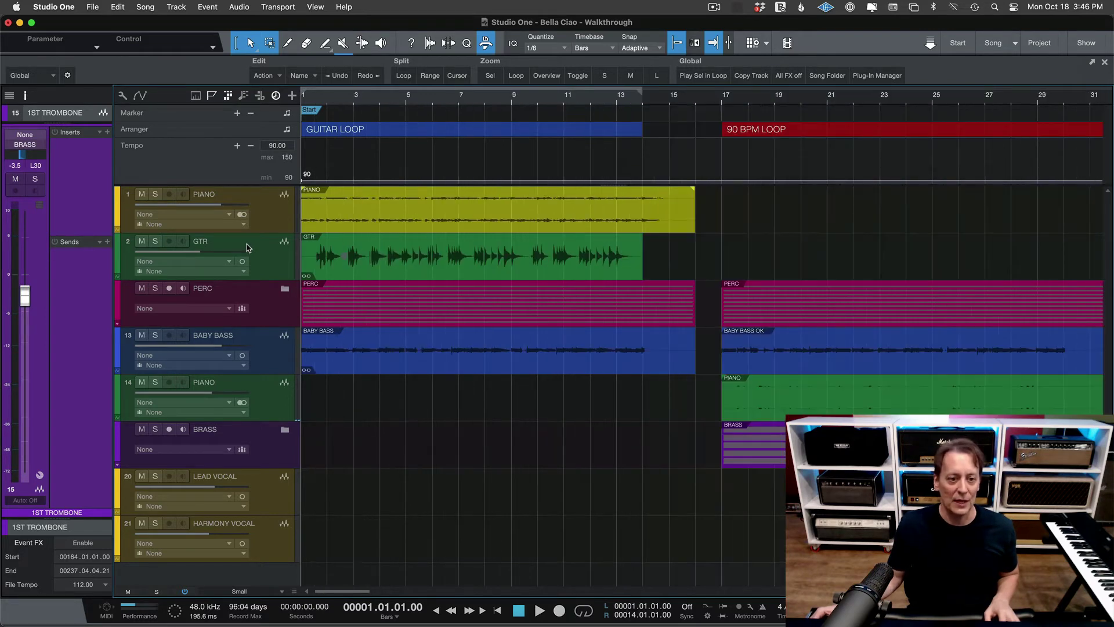
click(144, 246)
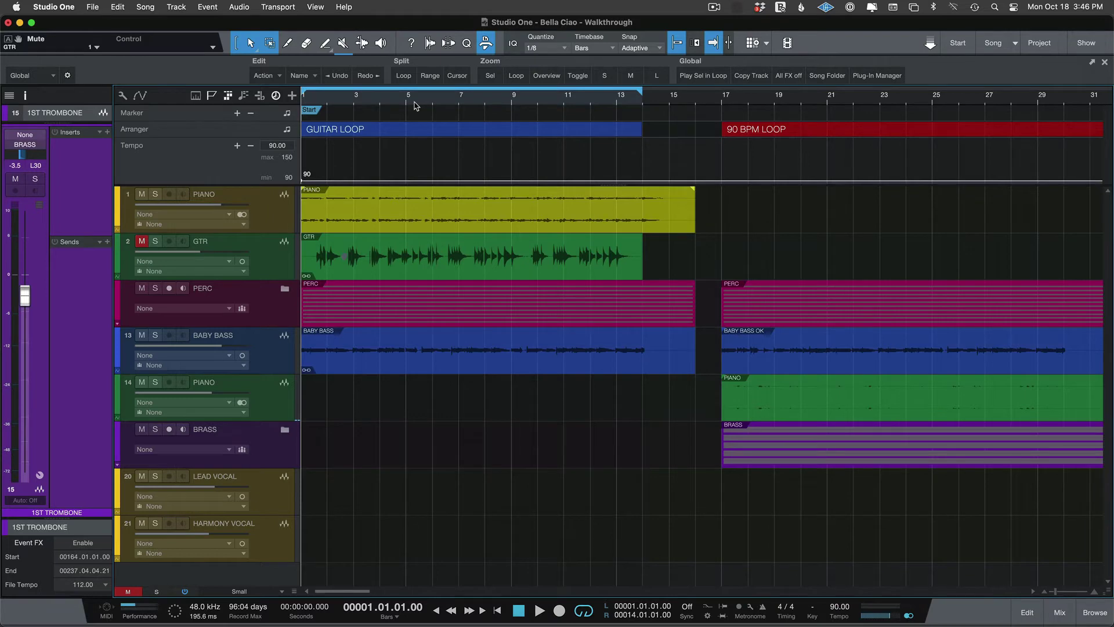
key(space)
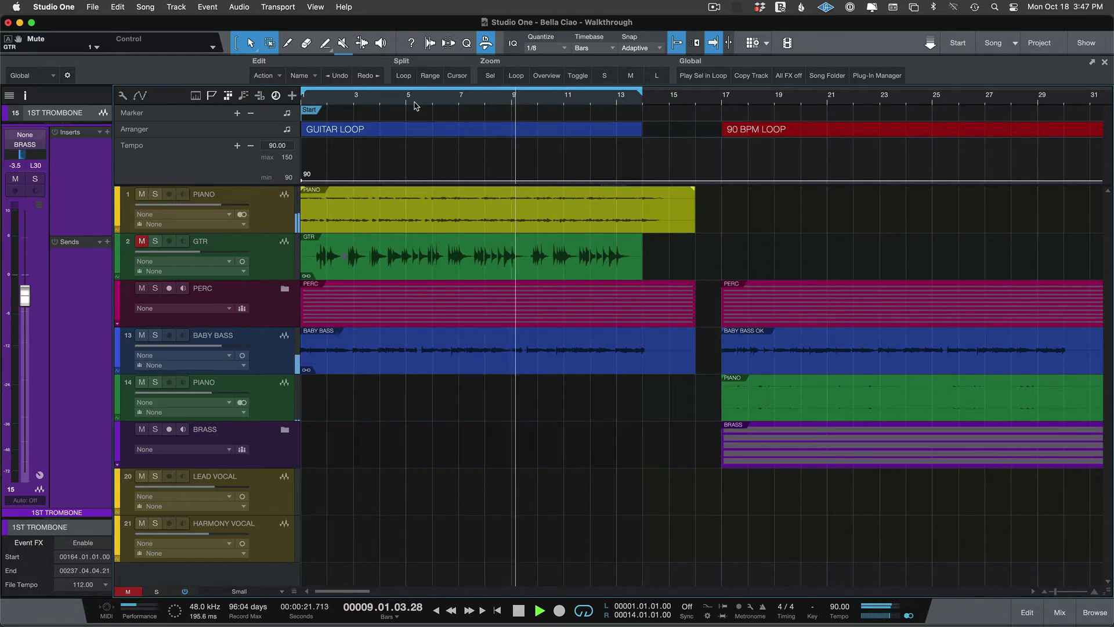
key(space)
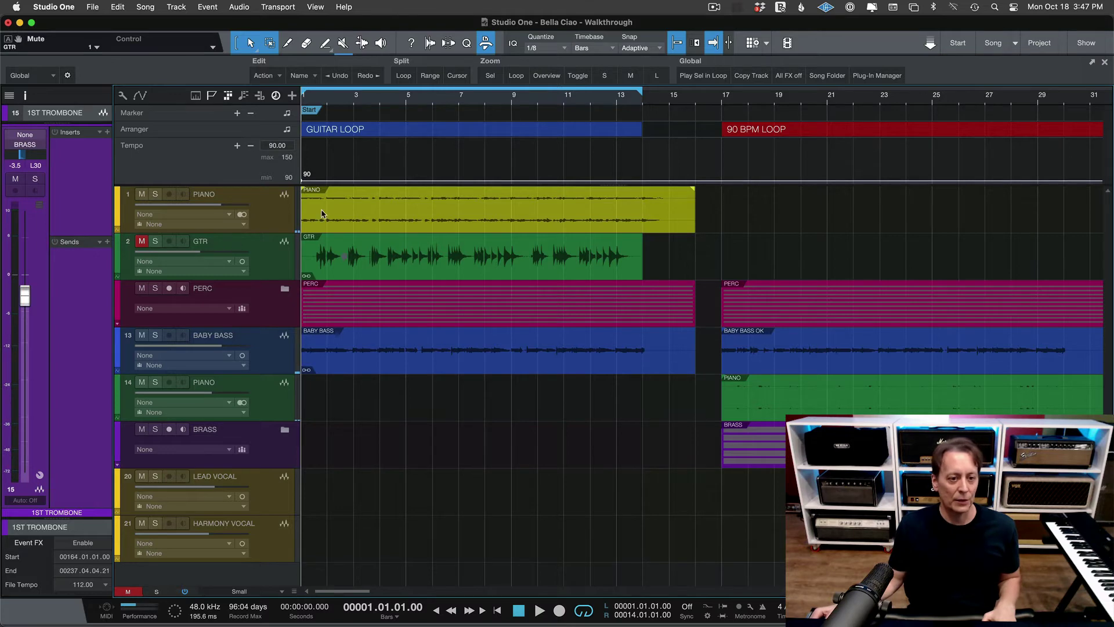
- Inspect the PIANO and BABY BASS events in the guitar loop, and expand the PERC folder to view its percussion tracks
click(358, 224)
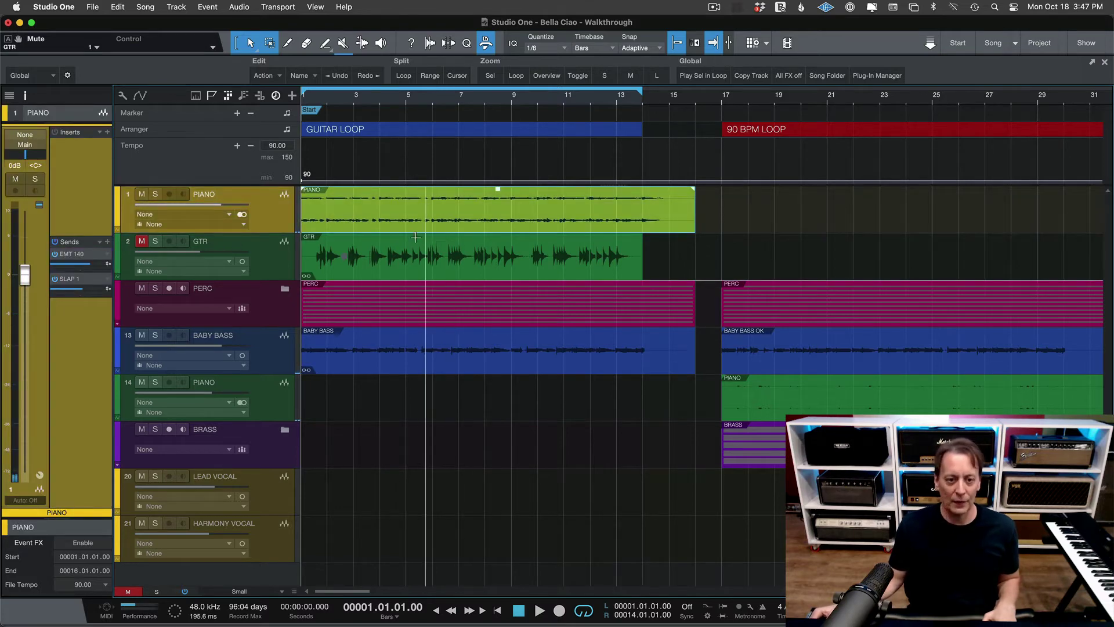
click(326, 358)
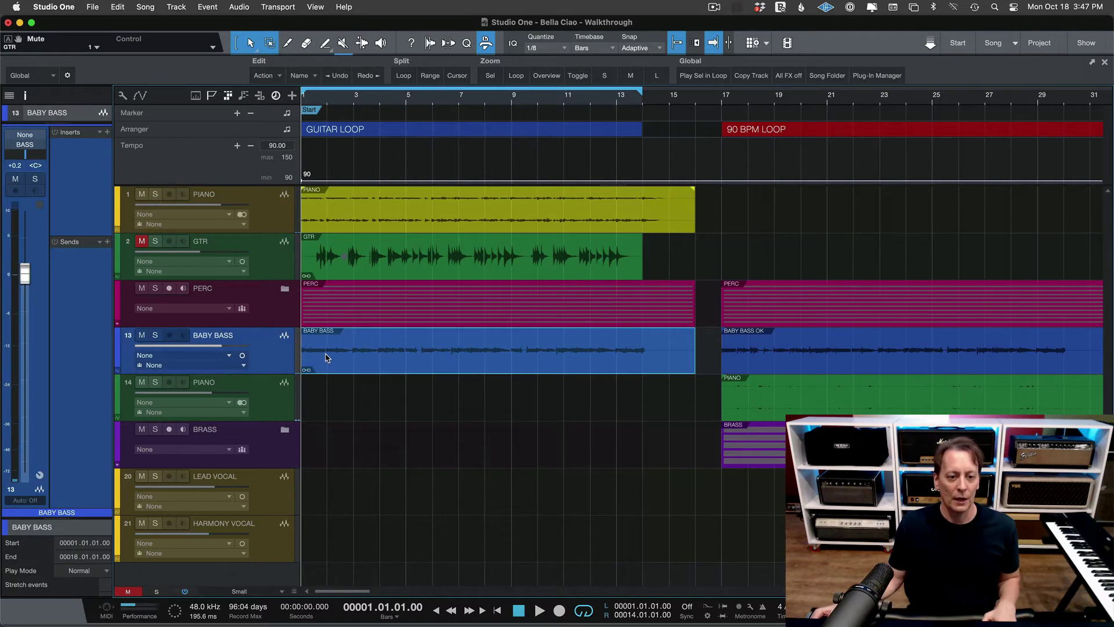
click(285, 289)
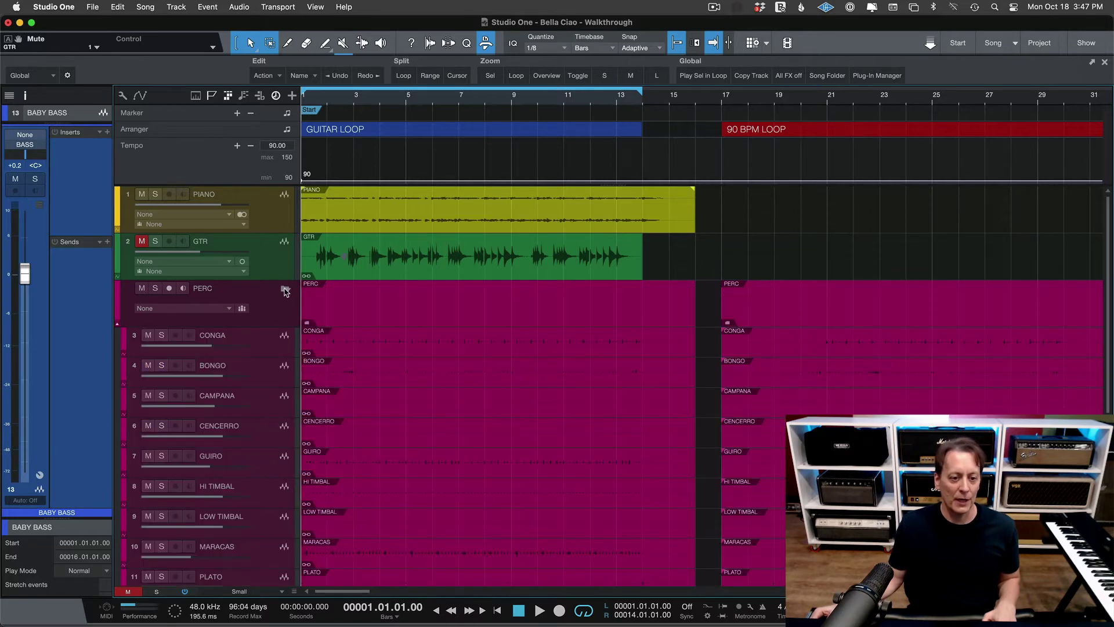
scroll(340, 313, down, 5)
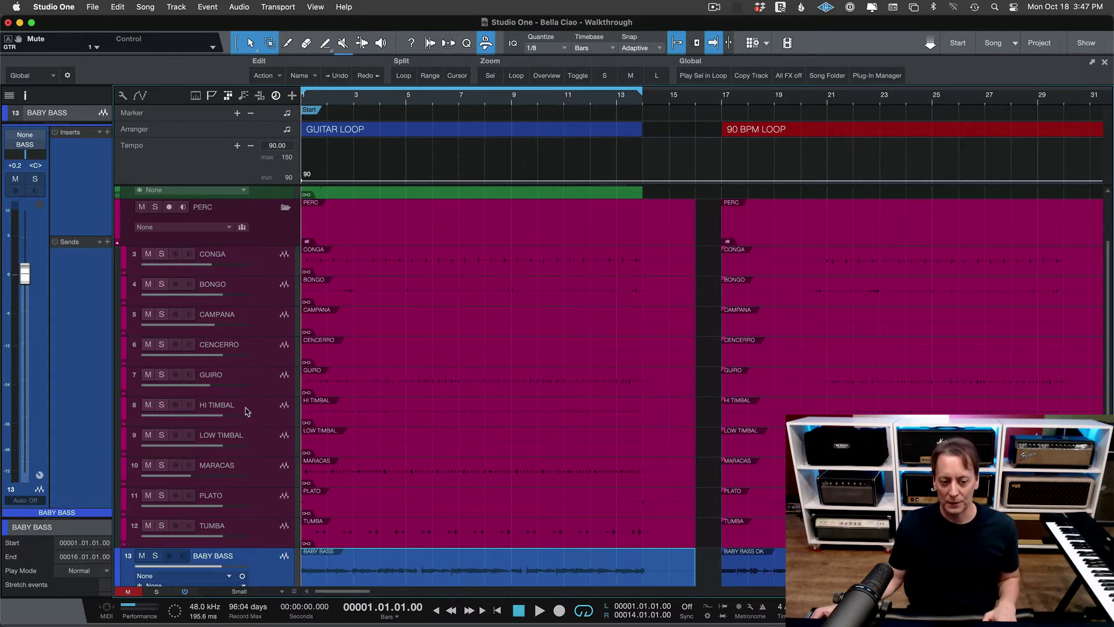
- Collapse the PERC folder and audition the GUITAR LOOP section from the song start with the GTR track unmuted
click(283, 209)
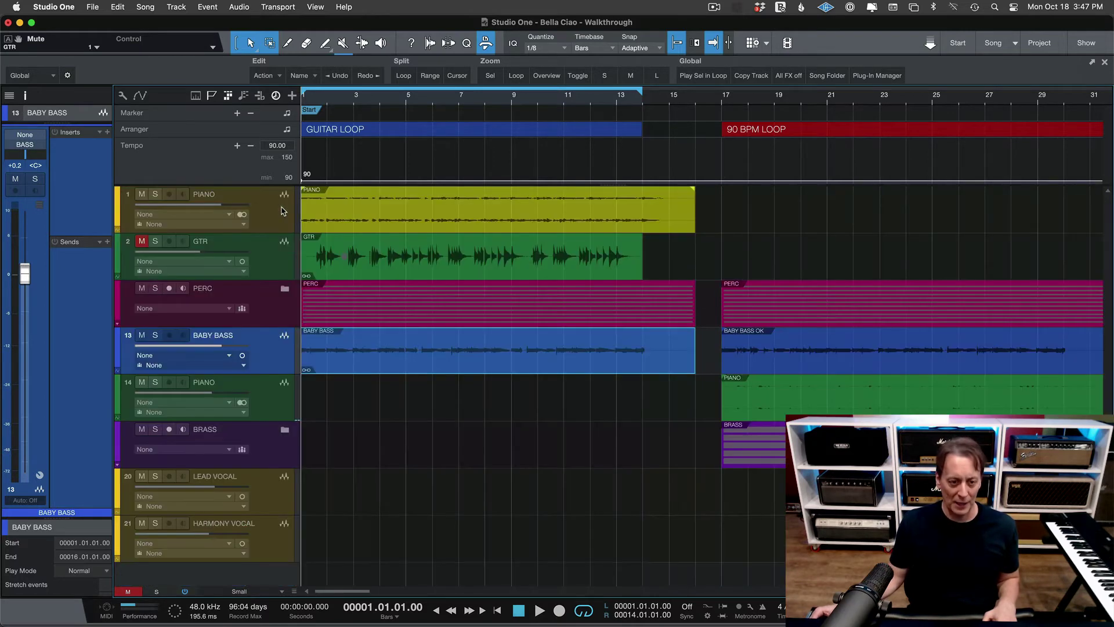
click(142, 241)
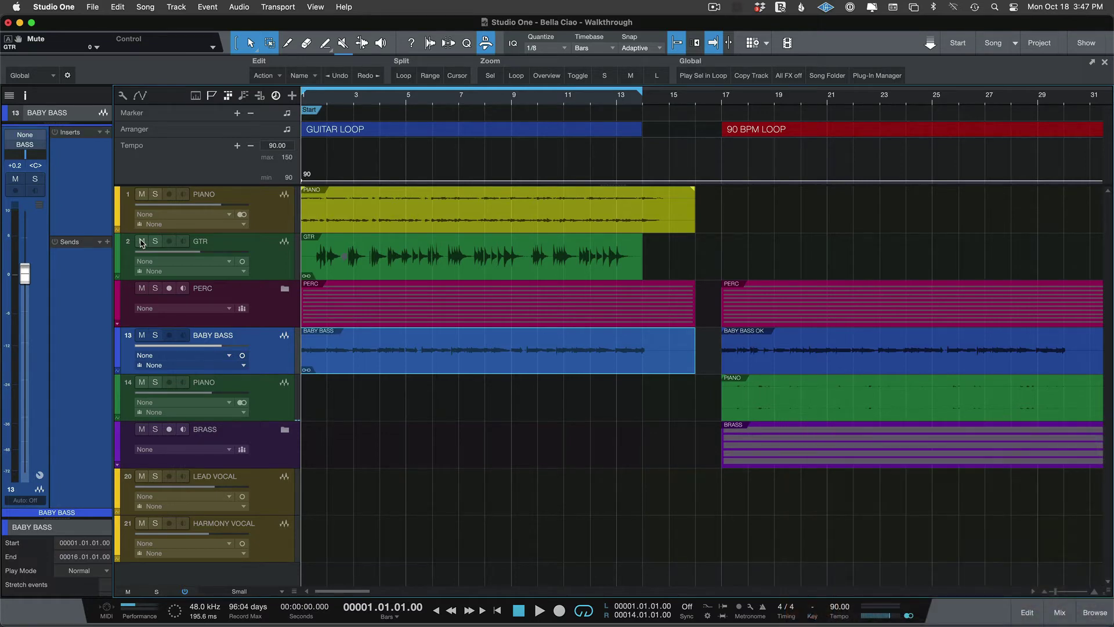
key(space)
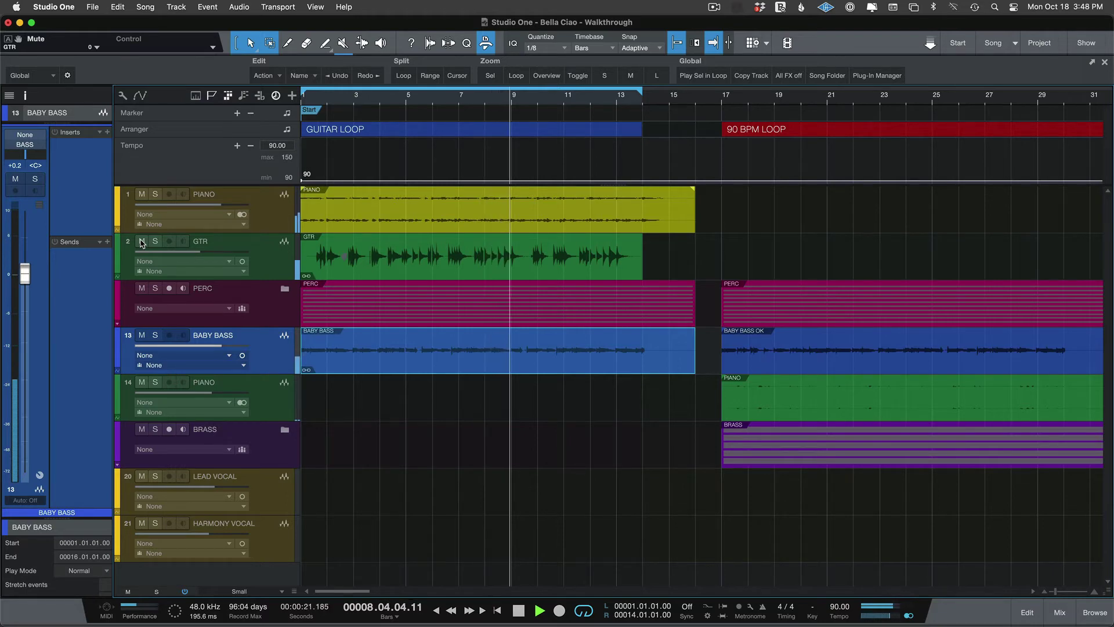
key(space)
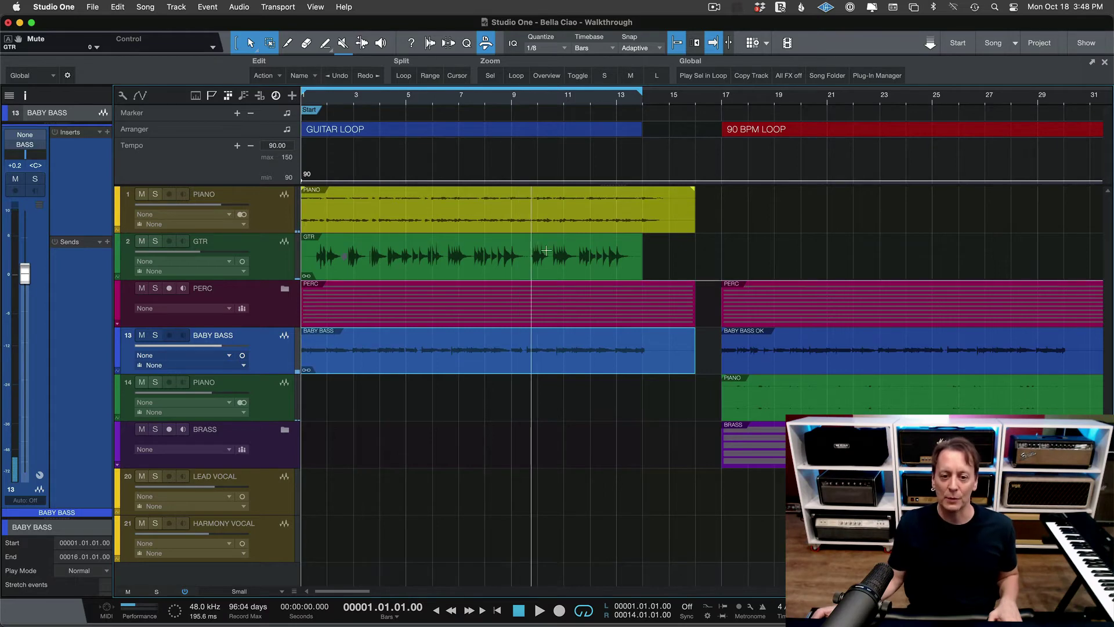
click(610, 251)
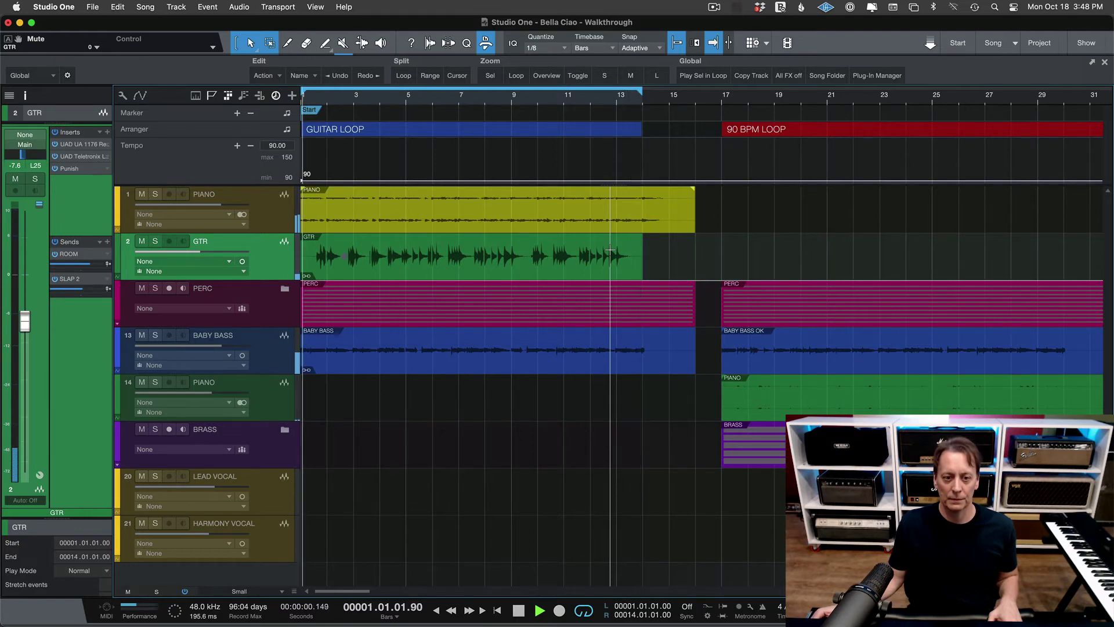
key(space)
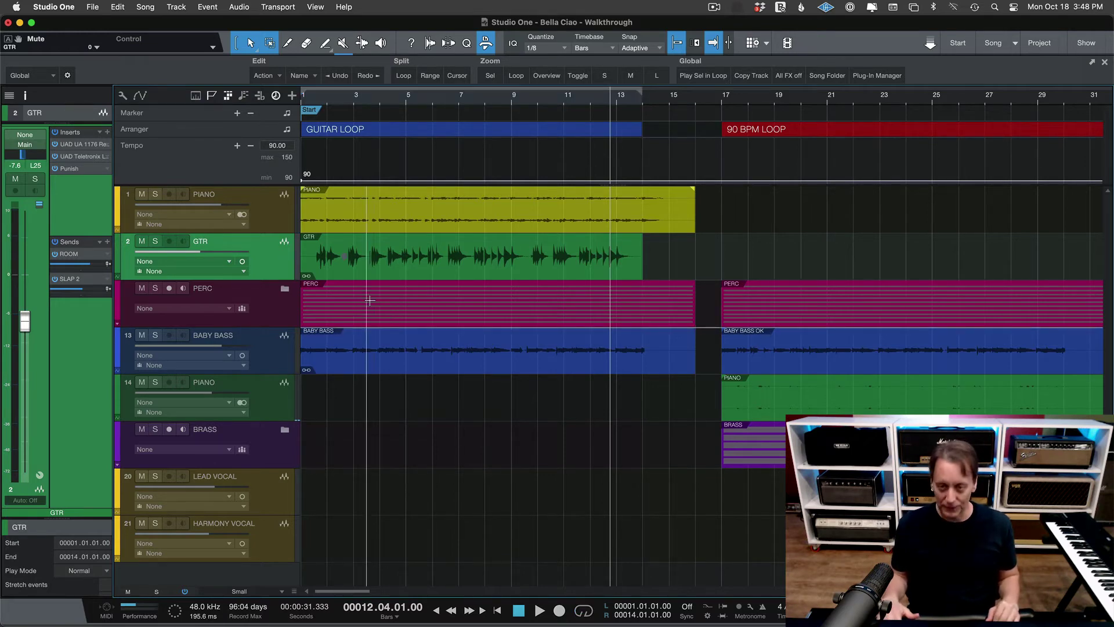
- Audition the 90 BPM LOOP section from bar 21, and stop playback
scroll(370, 300, right, 3)
scroll(406, 279, right, 5)
scroll(469, 249, left, 2)
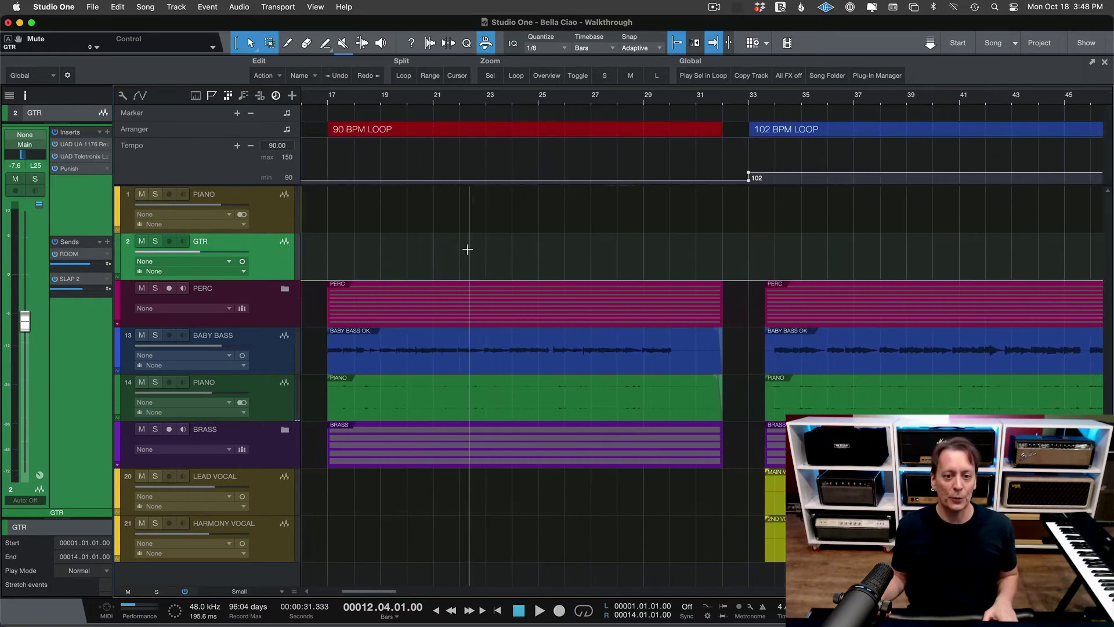
scroll(502, 174, left, 1)
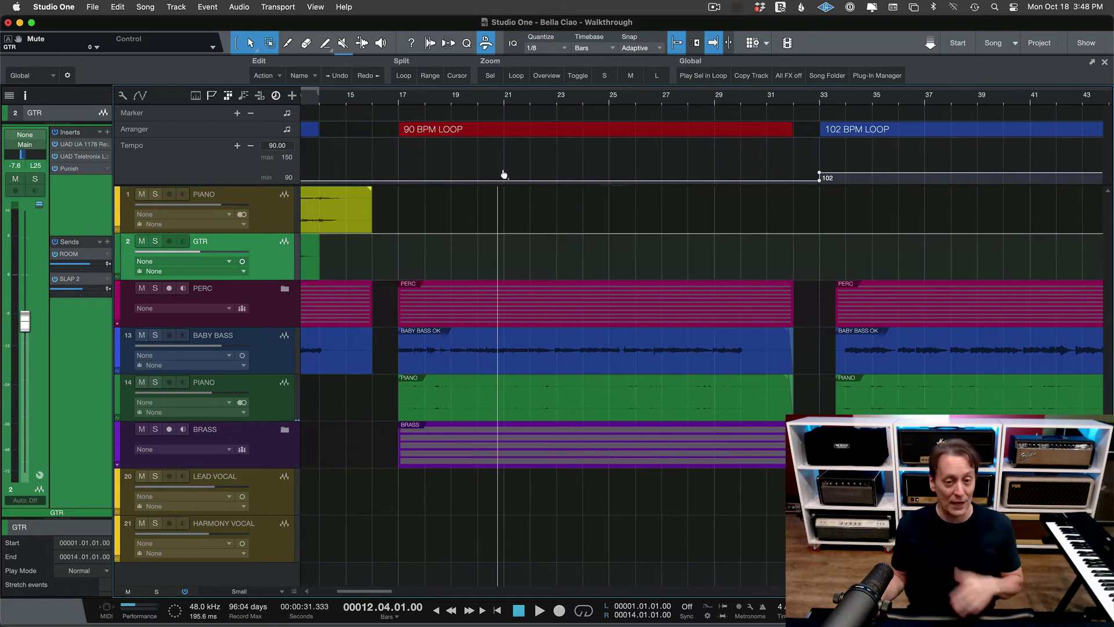
click(505, 100)
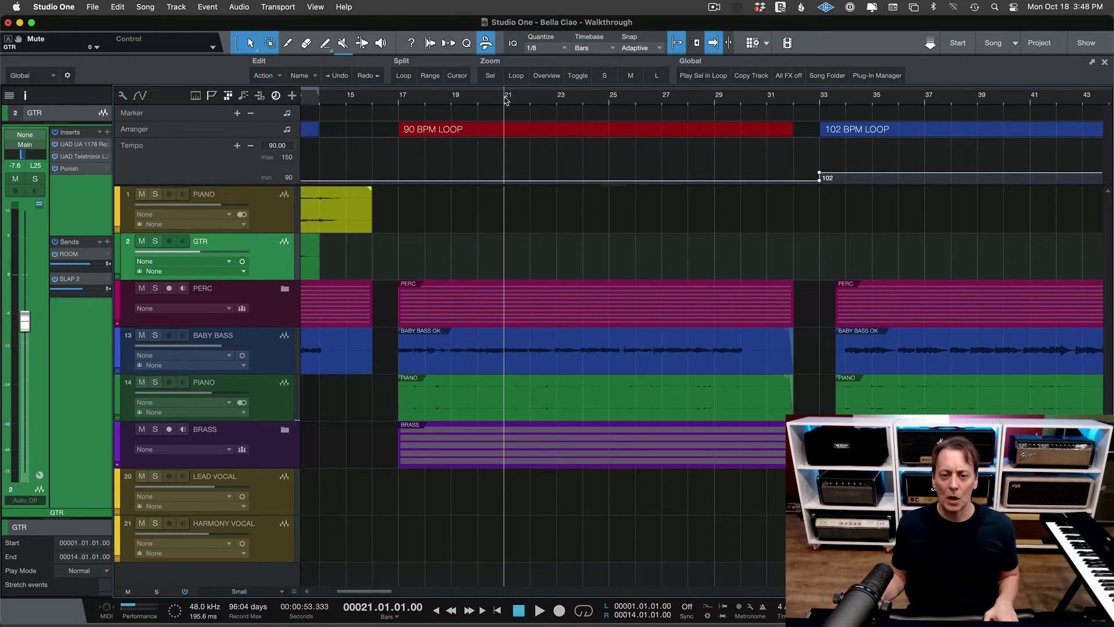
key(space)
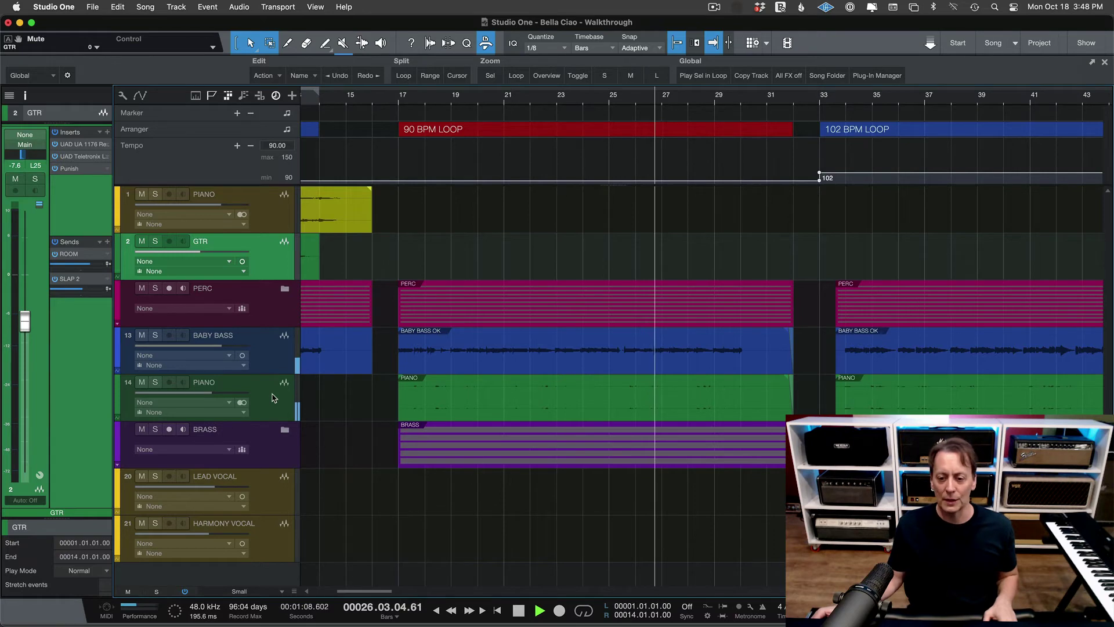
key(space)
- Play the 102 BPM LOOP section from bar 33 with the BRASS and PERC folders expanded and all tracks in view
key(z)
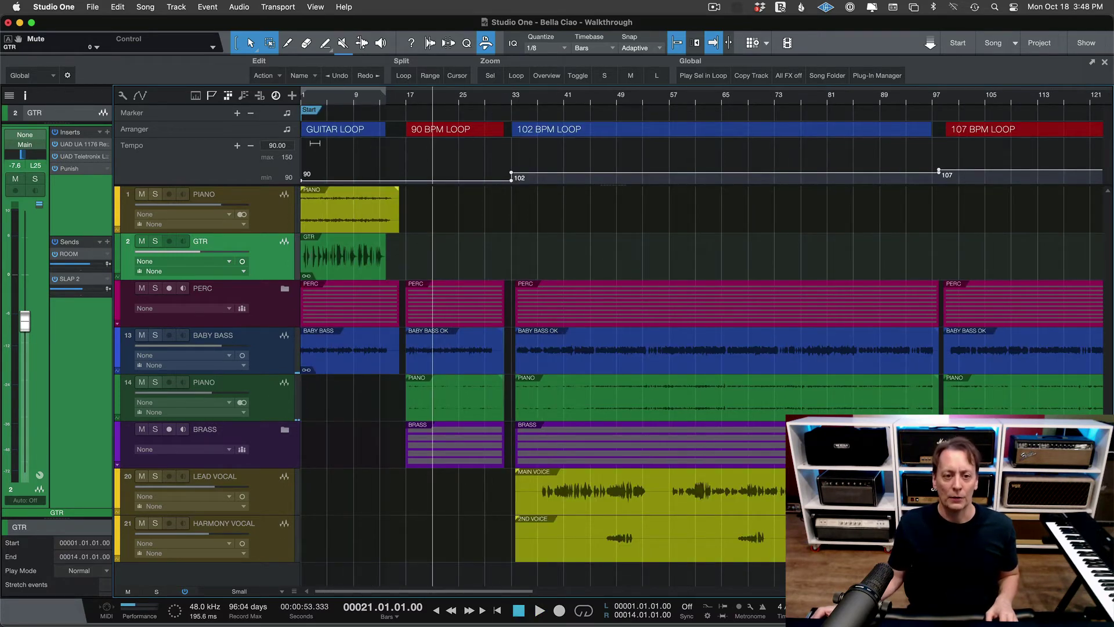
click(518, 94)
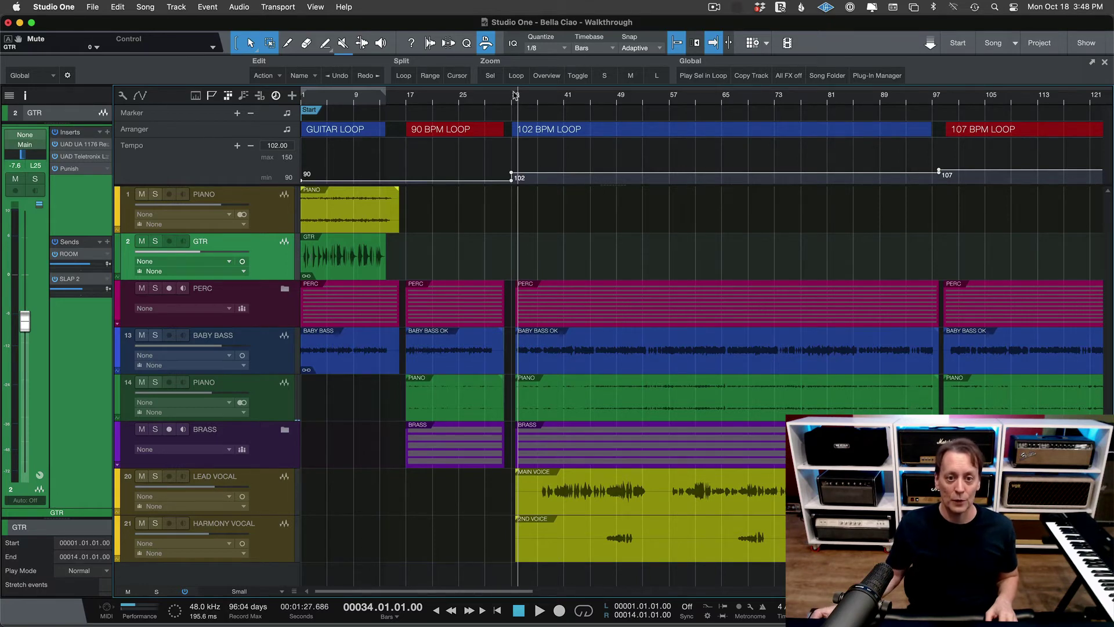
click(515, 95)
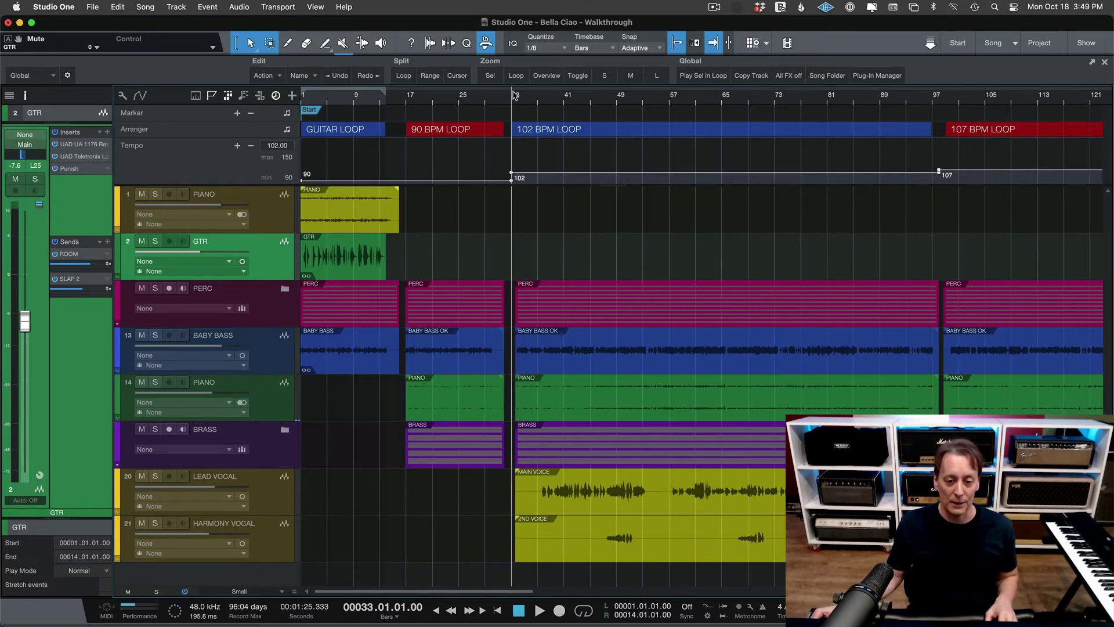
key(e)
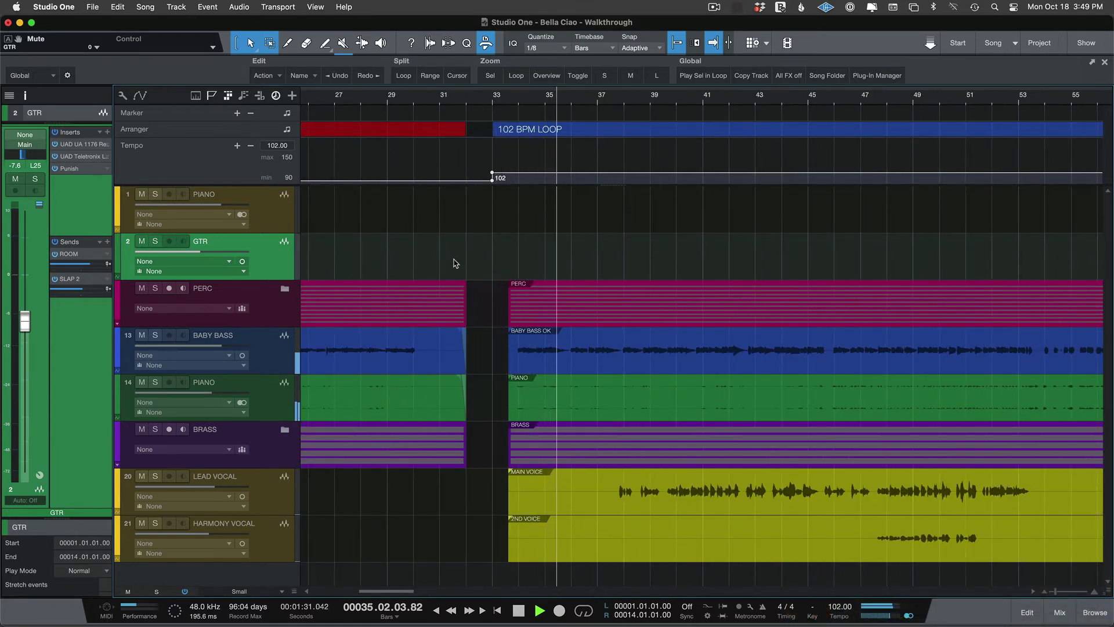
click(285, 430)
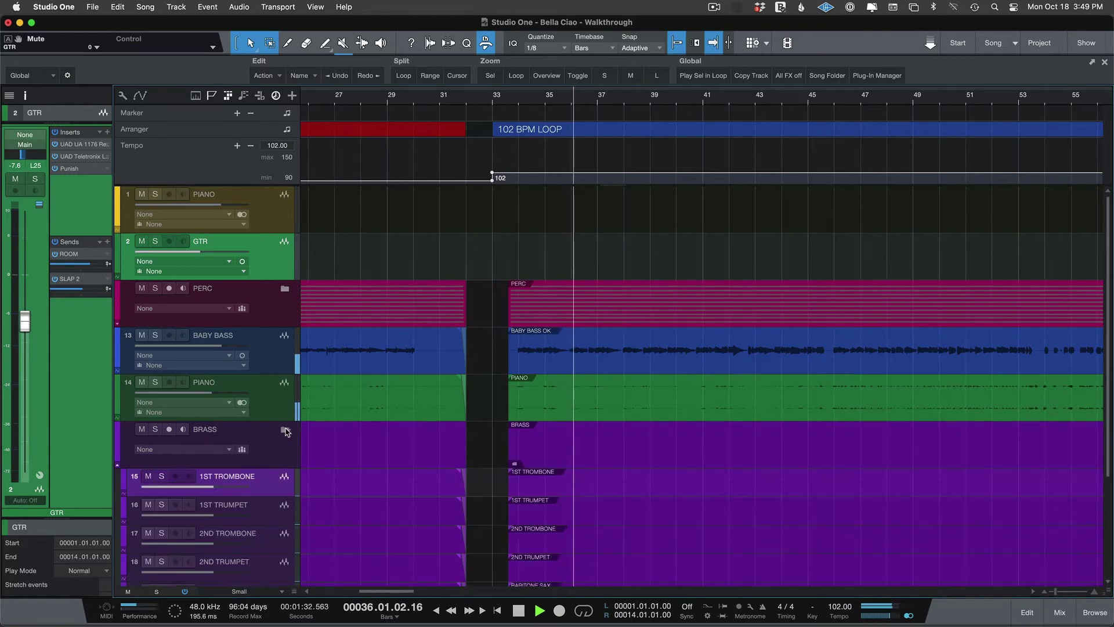
click(285, 288)
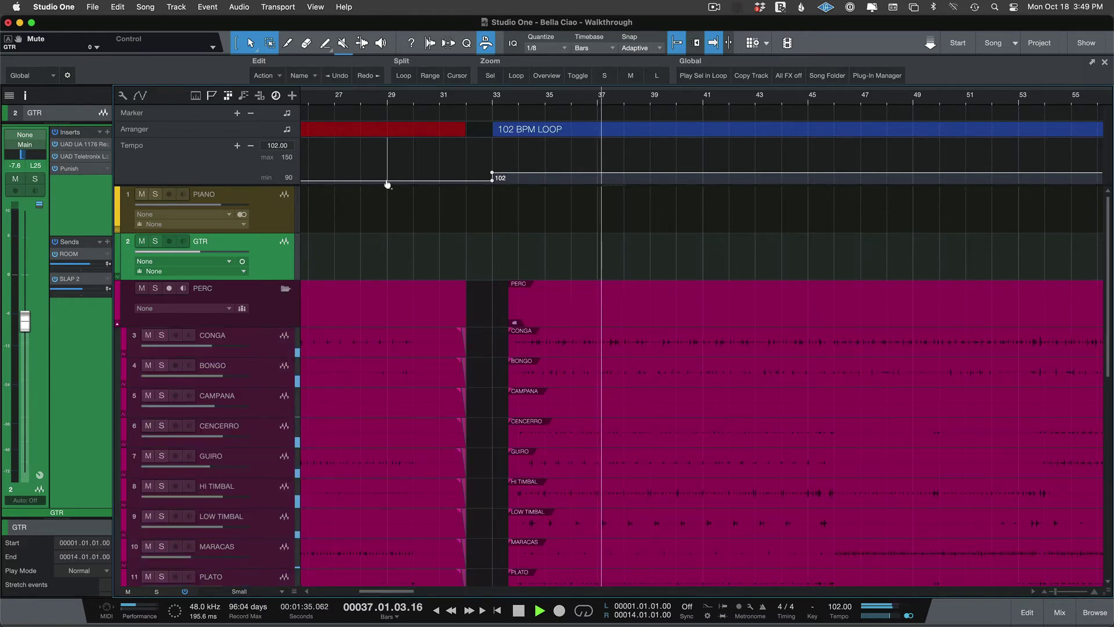
click(539, 76)
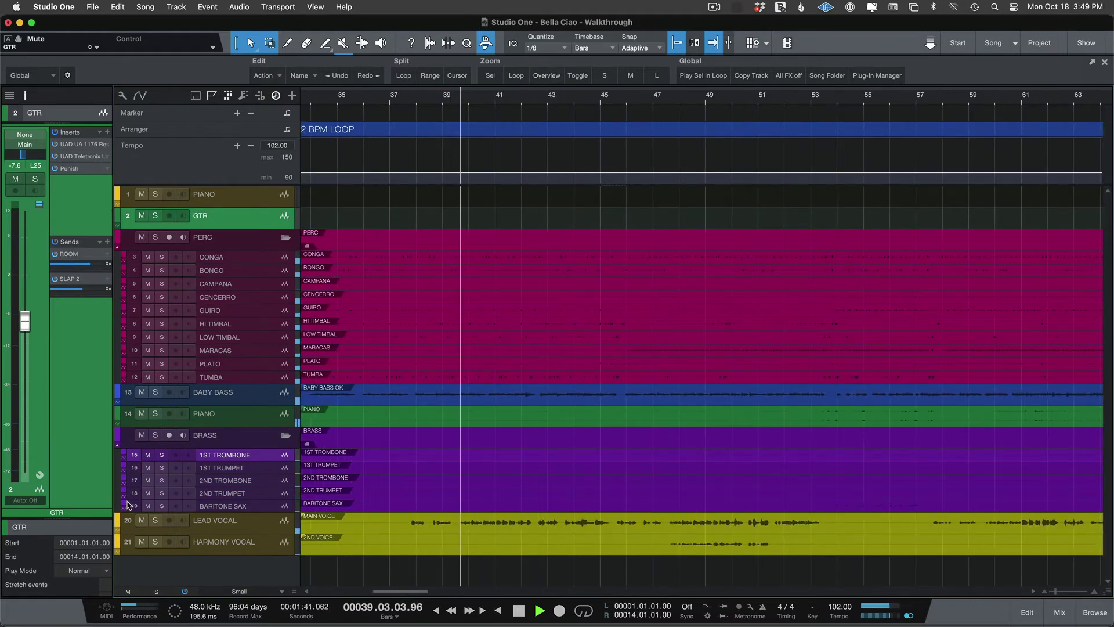
- Solo the LEAD VOCAL during playback, adding the PERC folder, BABY BASS and HARMONY VOCAL to the solo, and stop playback
click(156, 521)
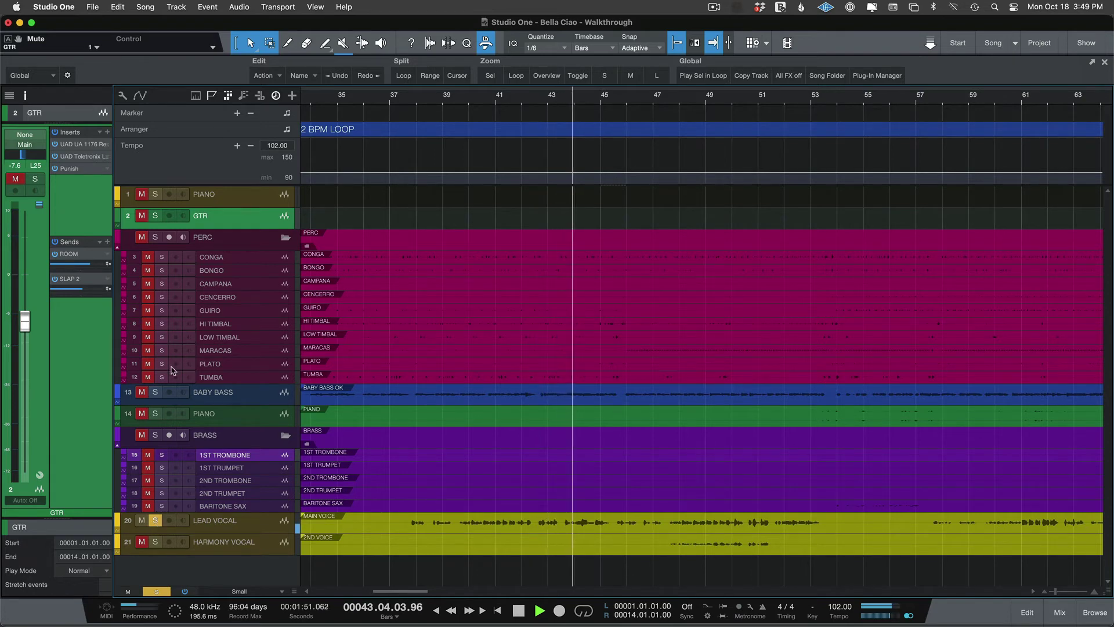
click(156, 237)
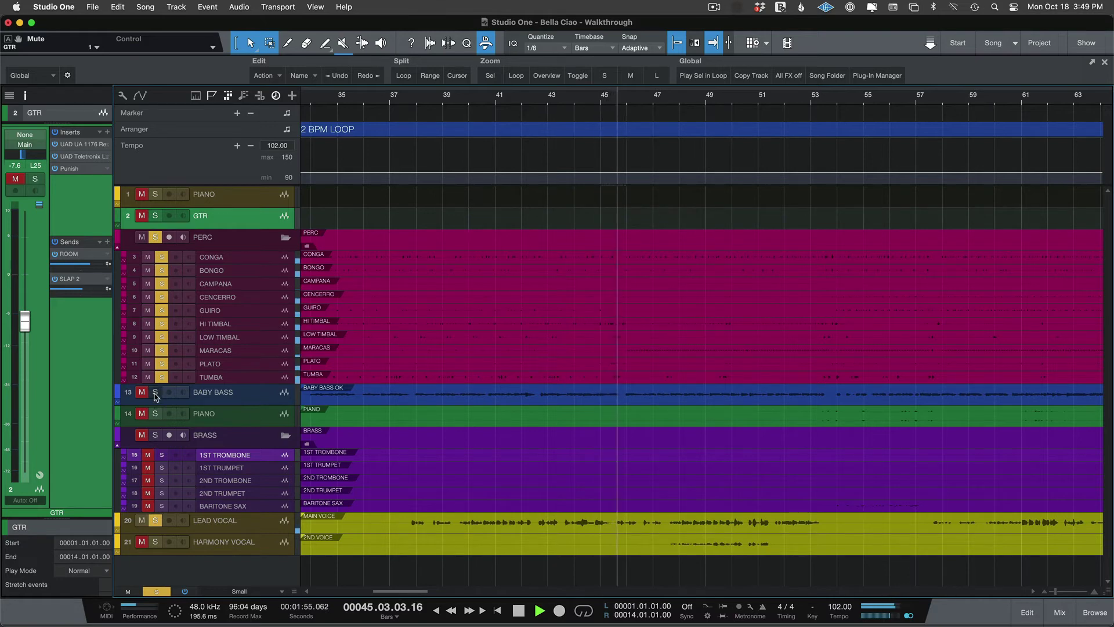
click(155, 405)
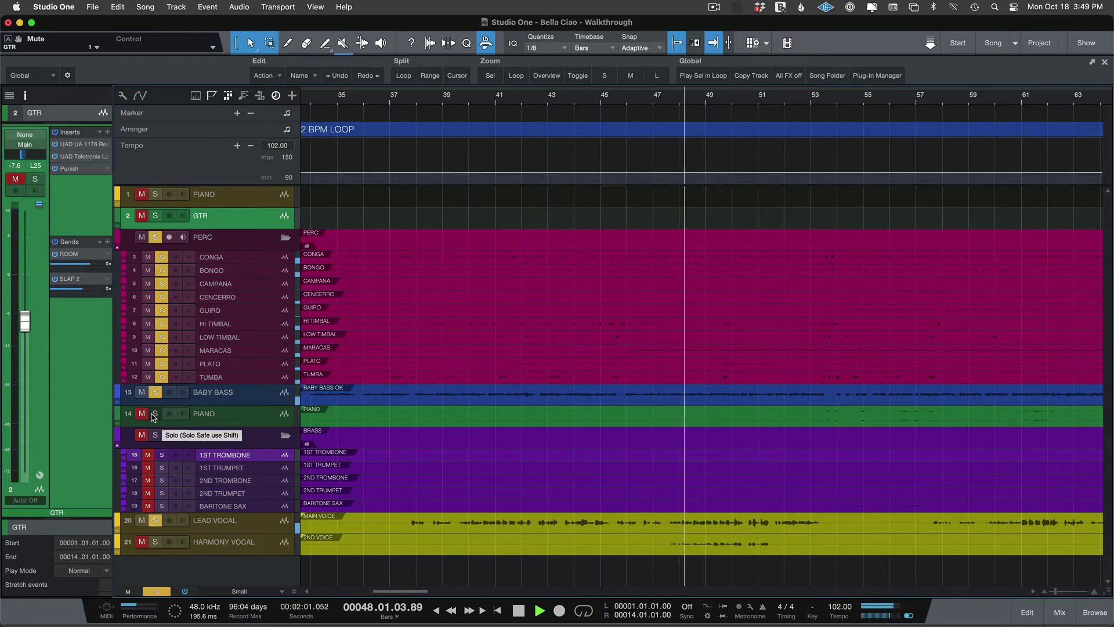
click(155, 542)
key(space)
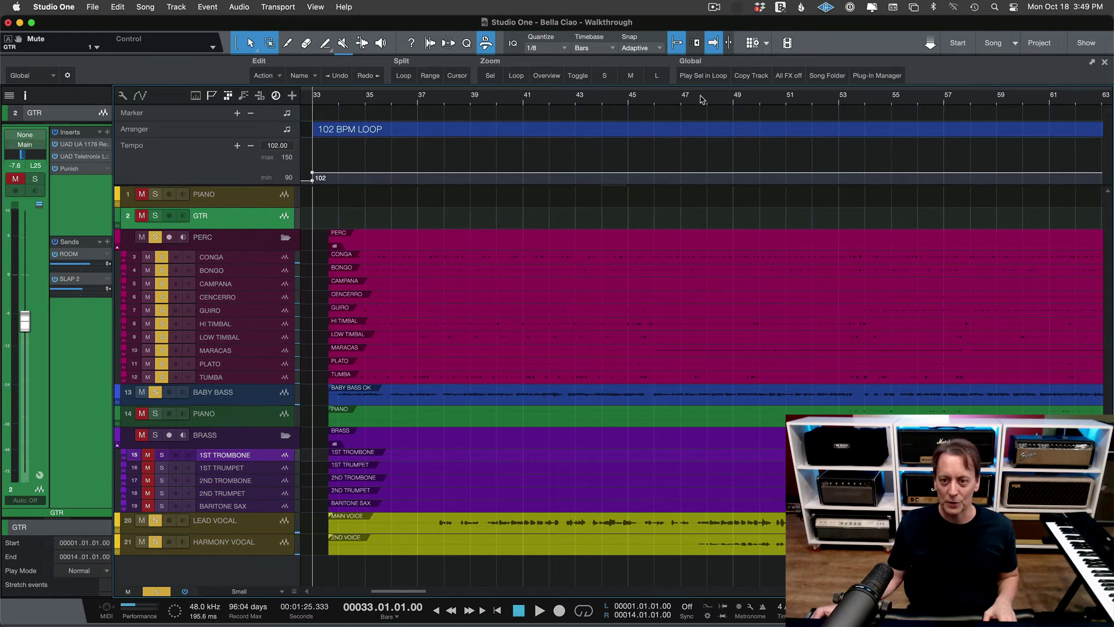
- Remove PERC and BABY BASS from the solo and audition the lead and harmony vocals alone from around bar 47
click(702, 99)
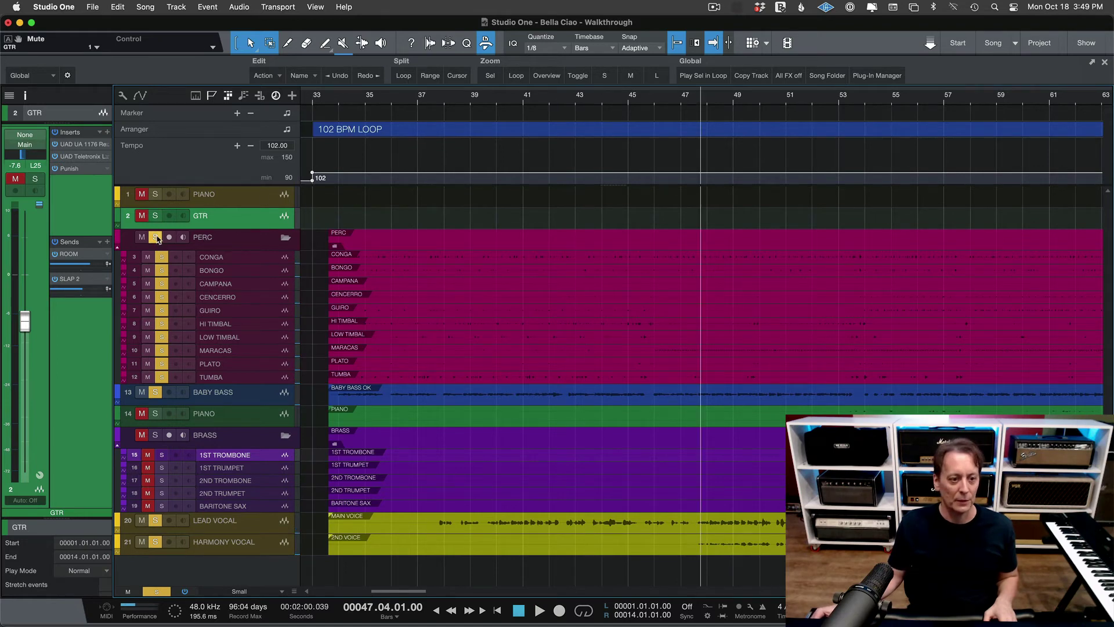
click(155, 238)
click(156, 392)
key(space)
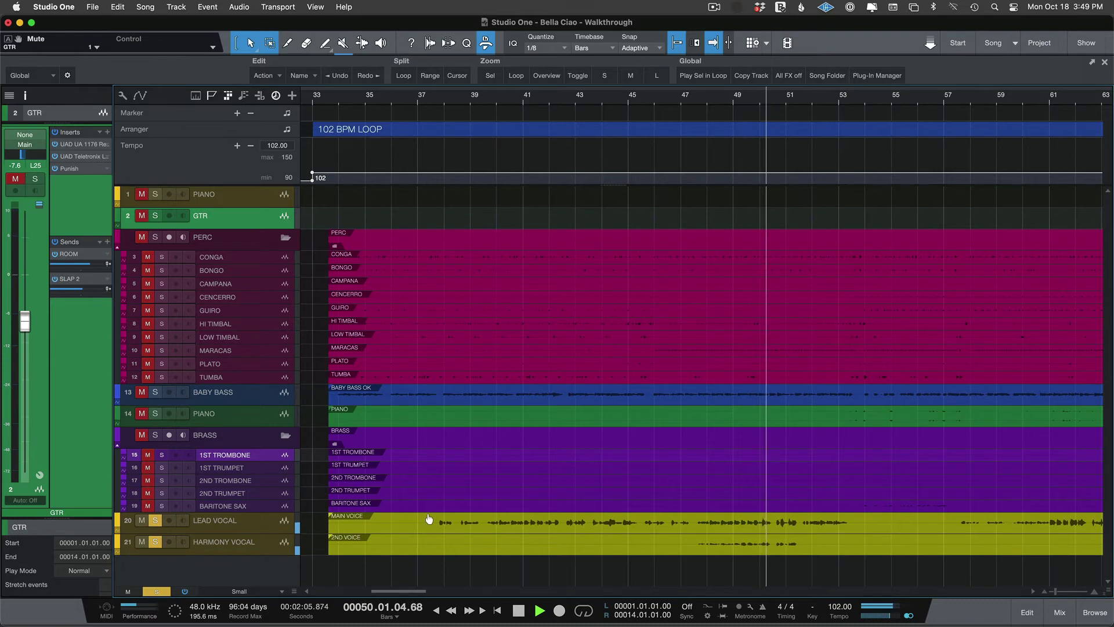
key(w)
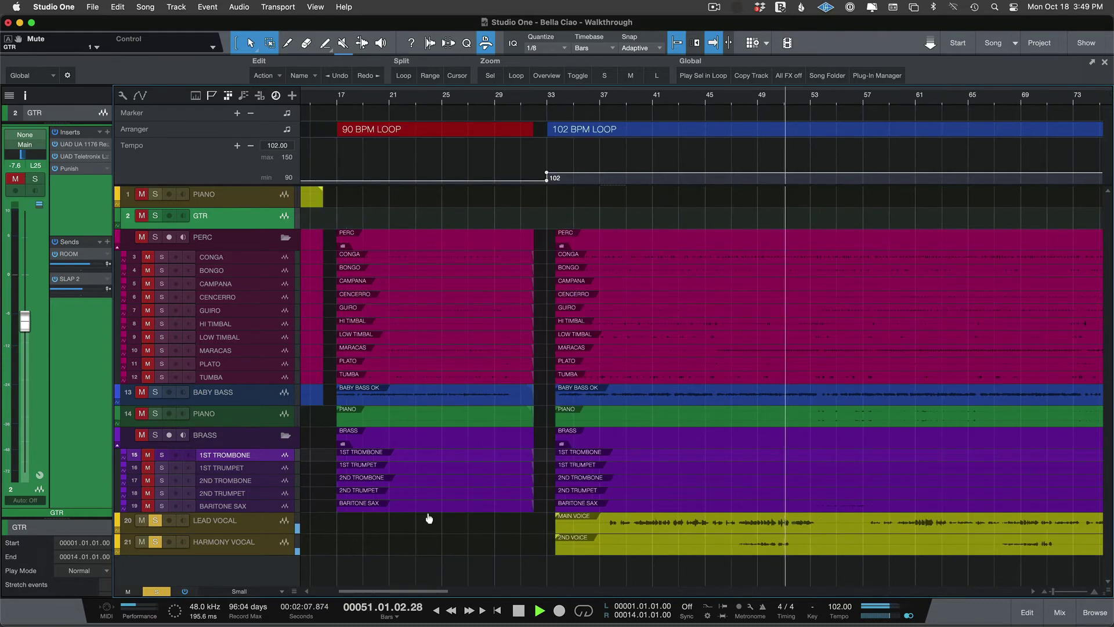
scroll(429, 518, right, 10)
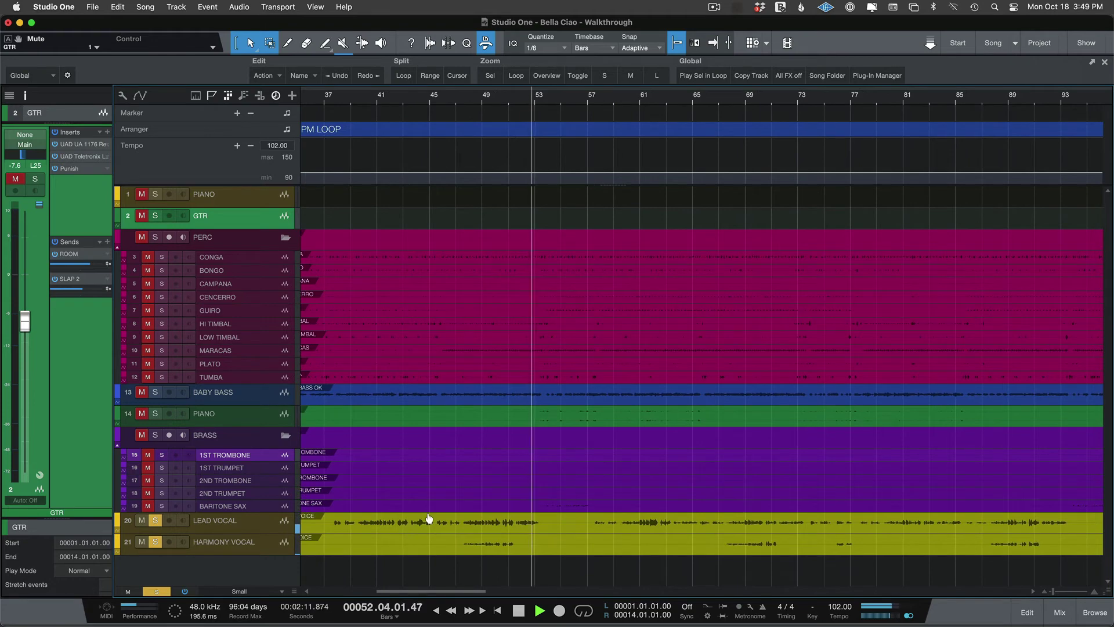
key(space)
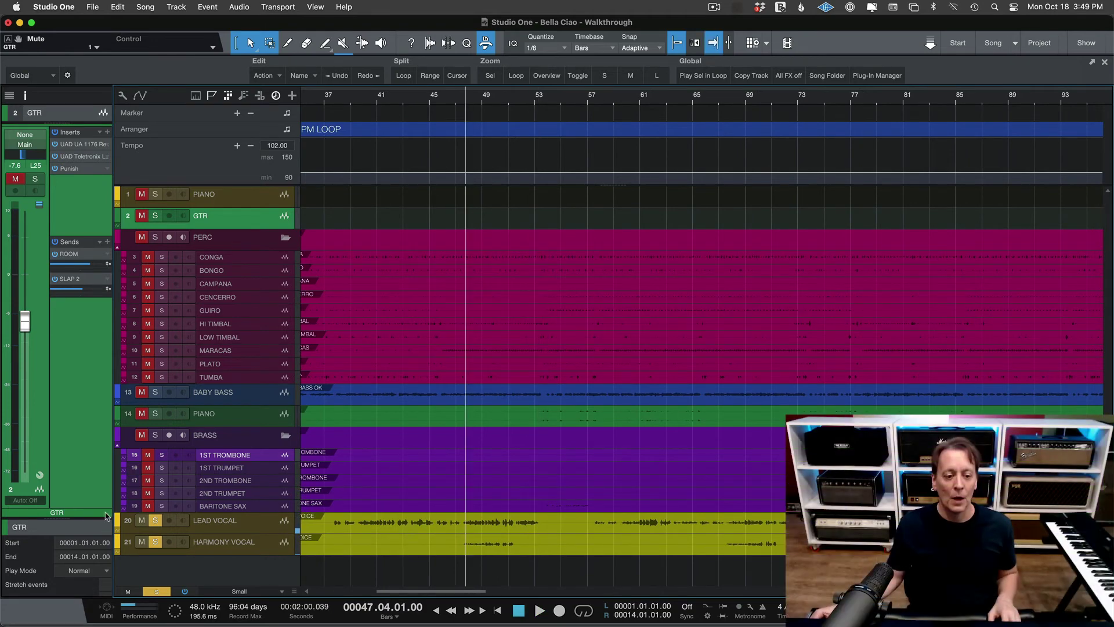
- Clear the vocal solos and collapse the PERC and BRASS folders, fitting the whole song in view
click(155, 521)
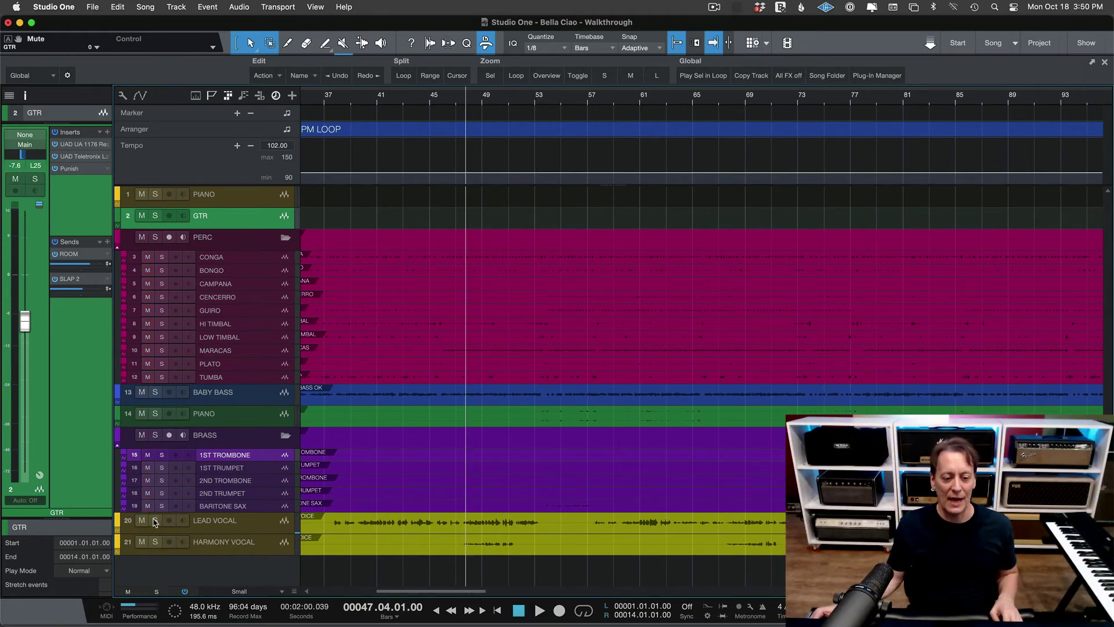
scroll(213, 461, down, 1)
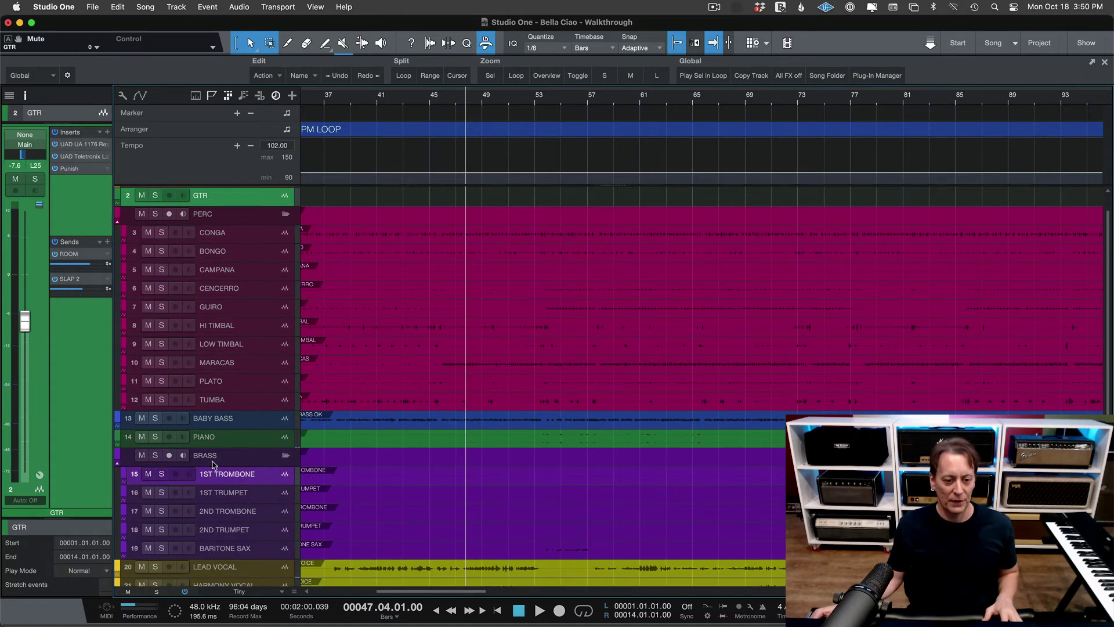
scroll(219, 438, down, 1)
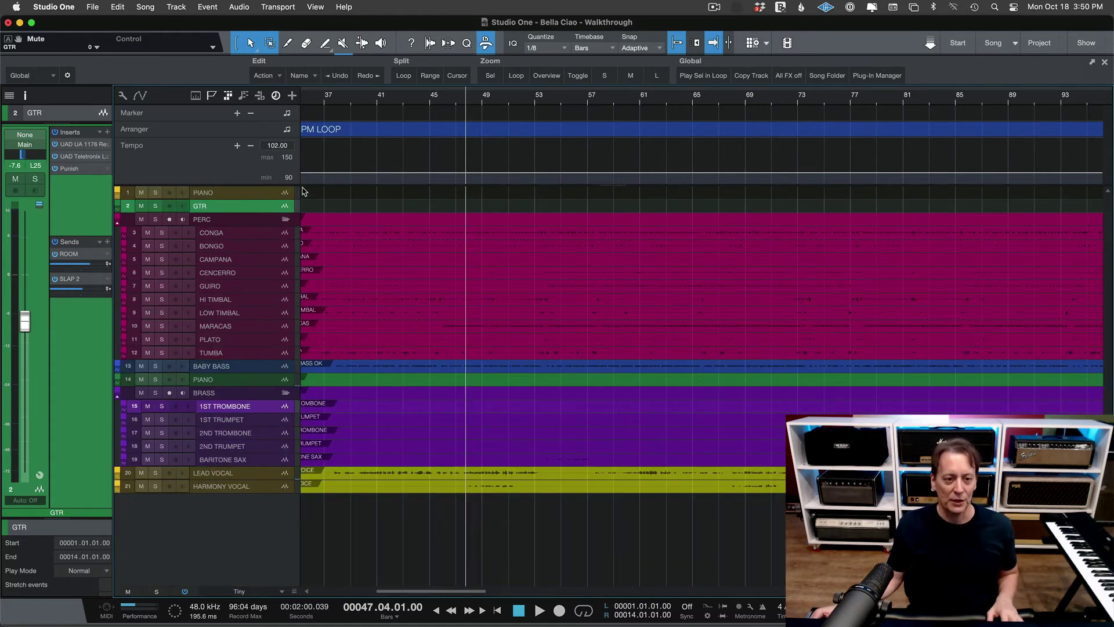
click(285, 220)
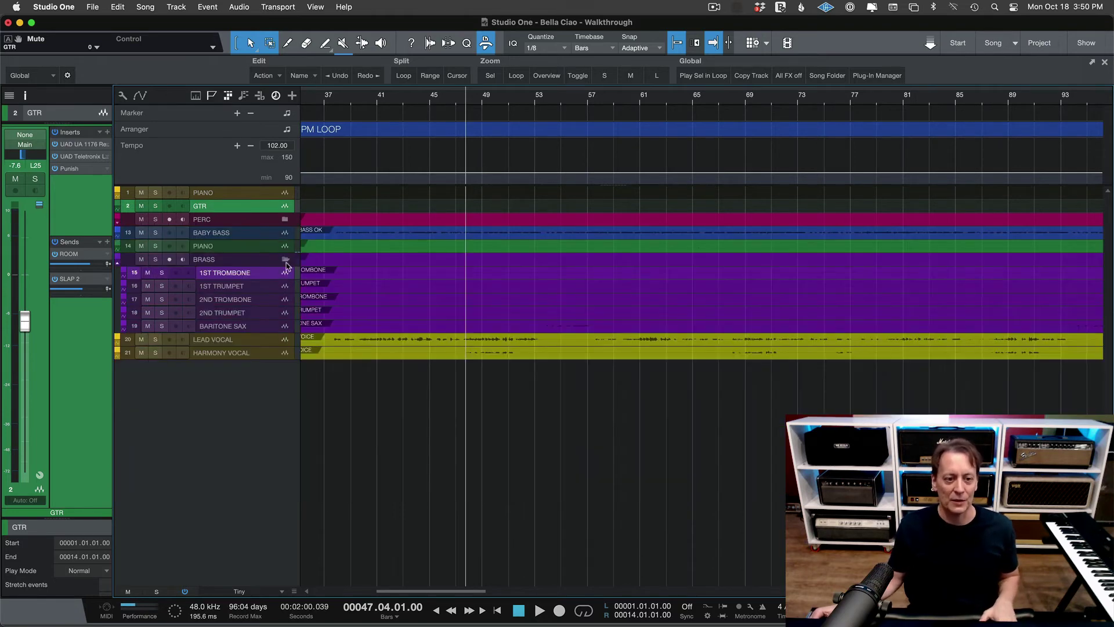
click(285, 260)
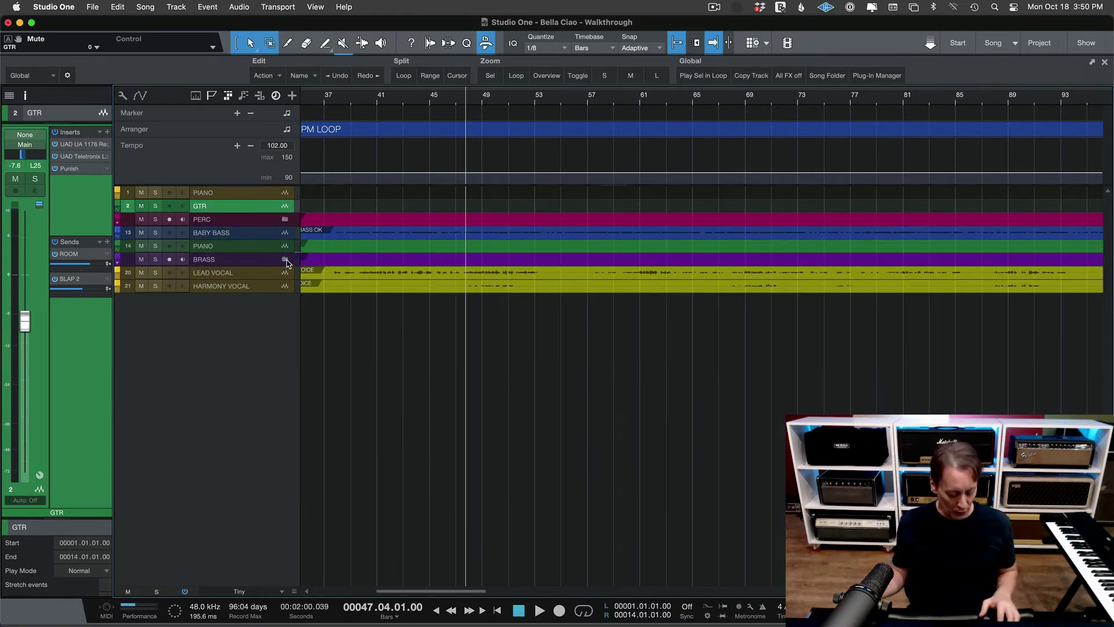
scroll(287, 264, up, 1)
key(shift+f)
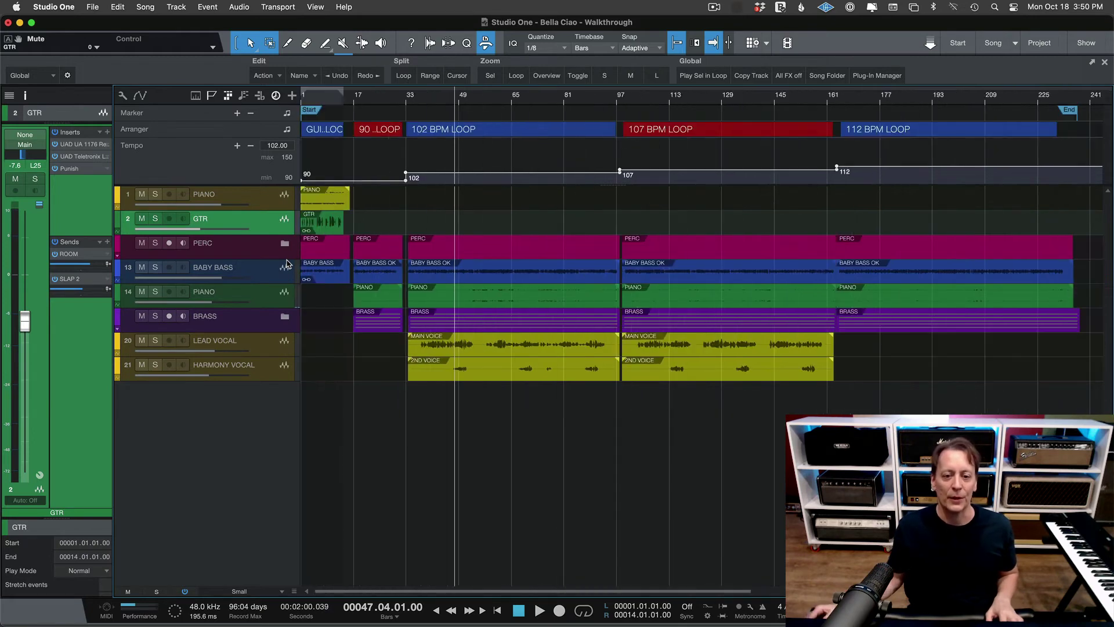
- Play the 107 BPM LOOP section from bar 99 and expand the BRASS folder to view its parts
click(621, 100)
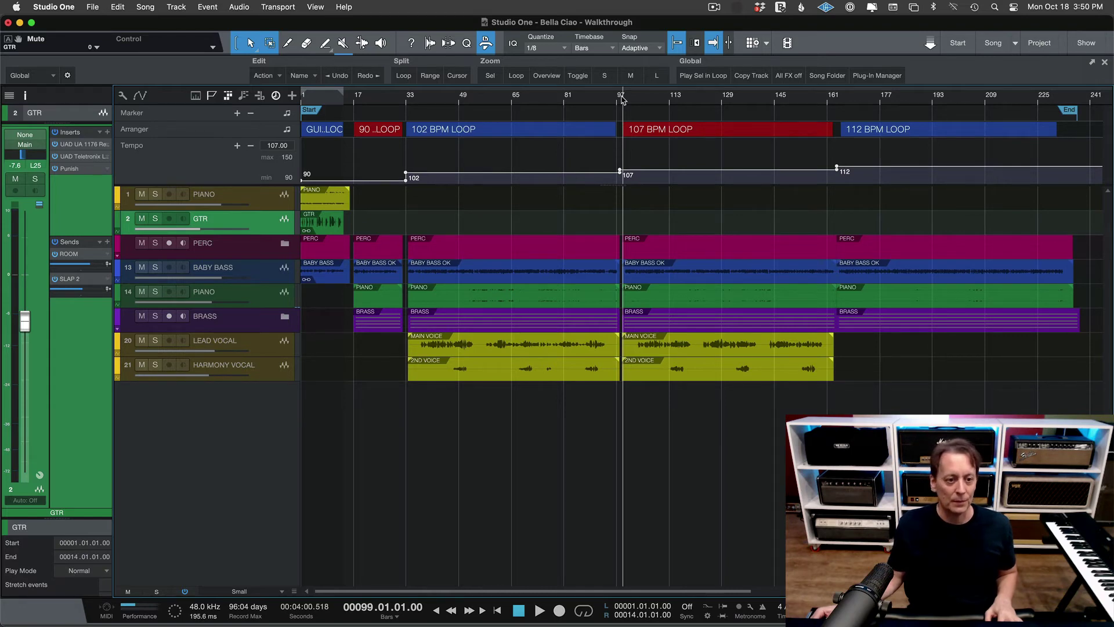
key(space)
key(e)
key(e)
key(e)
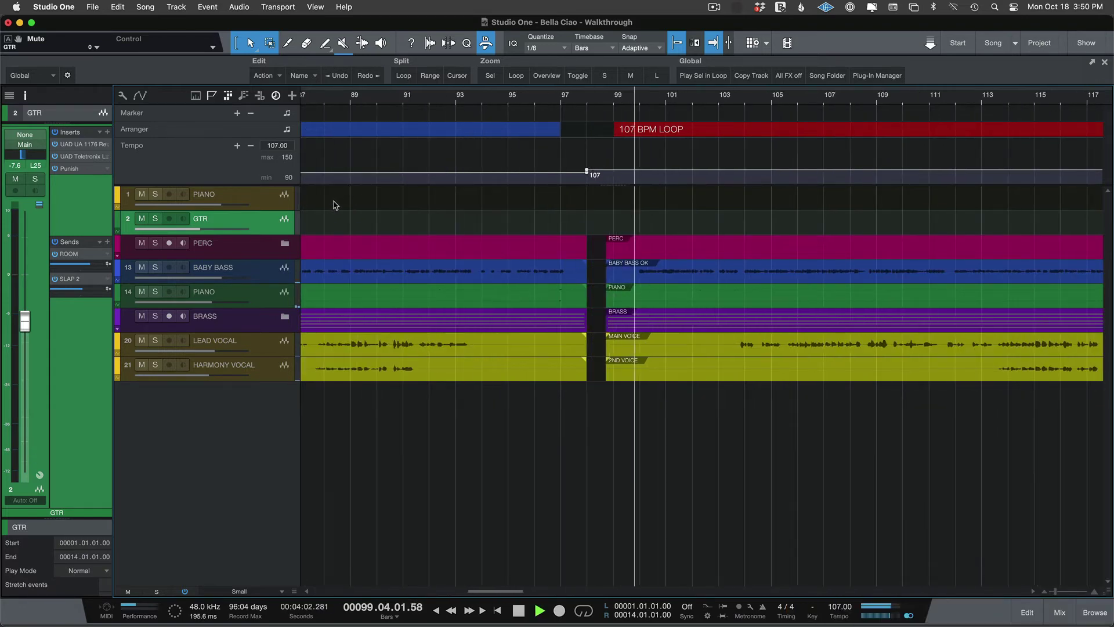
click(285, 316)
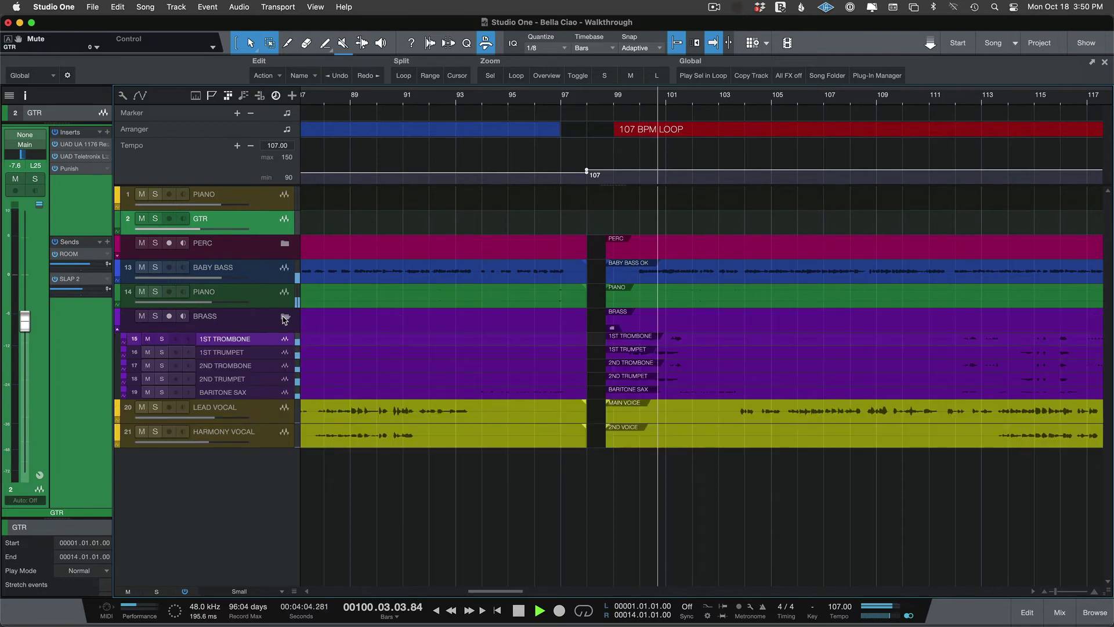
- Bring the 107 and 112 BPM LOOP sections into view during playback and expand the PERC folder to show its percussion tracks
scroll(466, 385, right, 5)
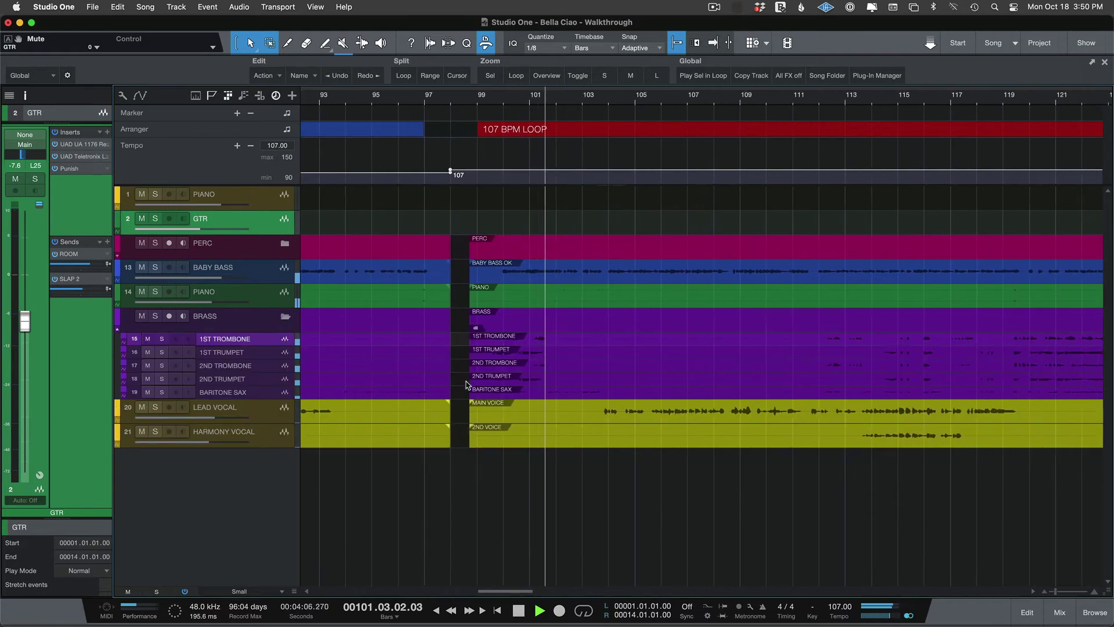
key(w)
key(w)
key(w)
key(w)
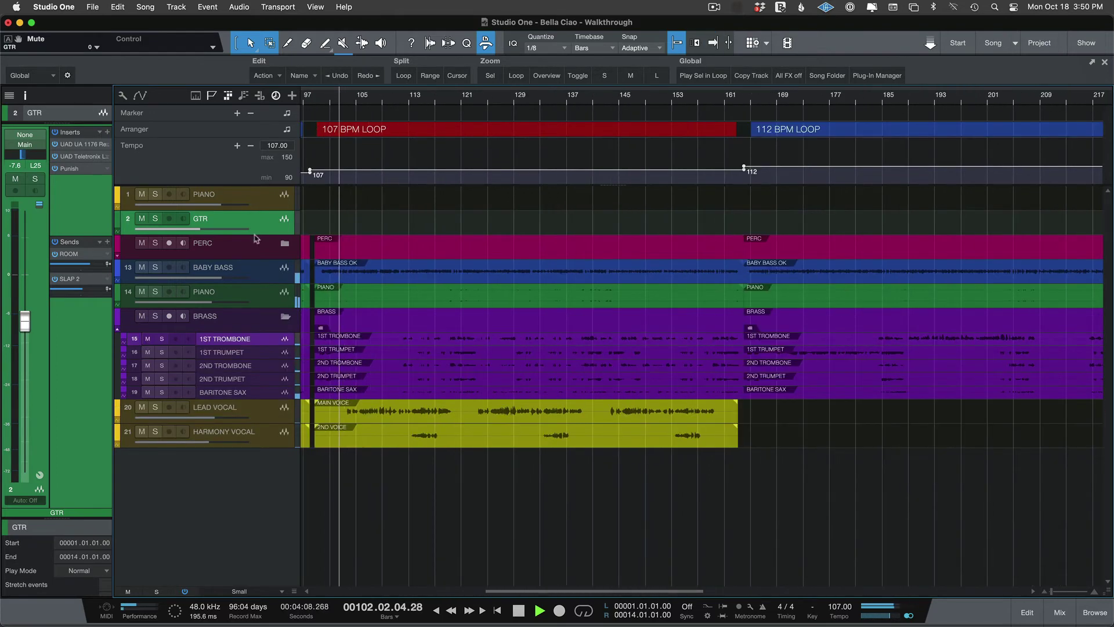
click(284, 243)
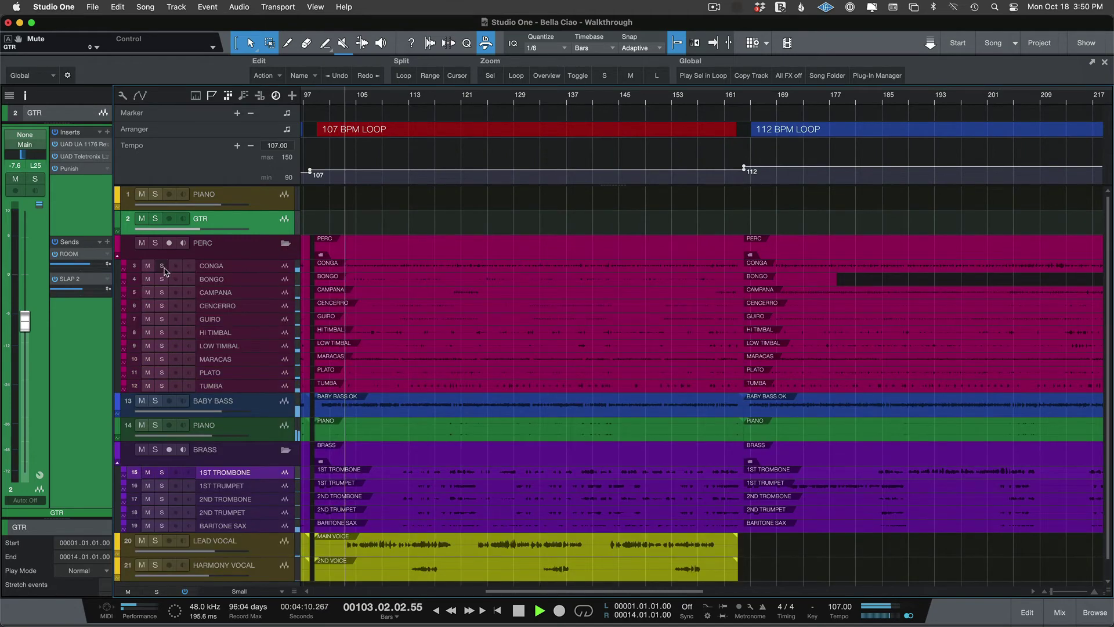
- Audition the PERC folder and the BRASS folder each in solo during the 107 BPM LOOP section, clearing each solo
click(155, 243)
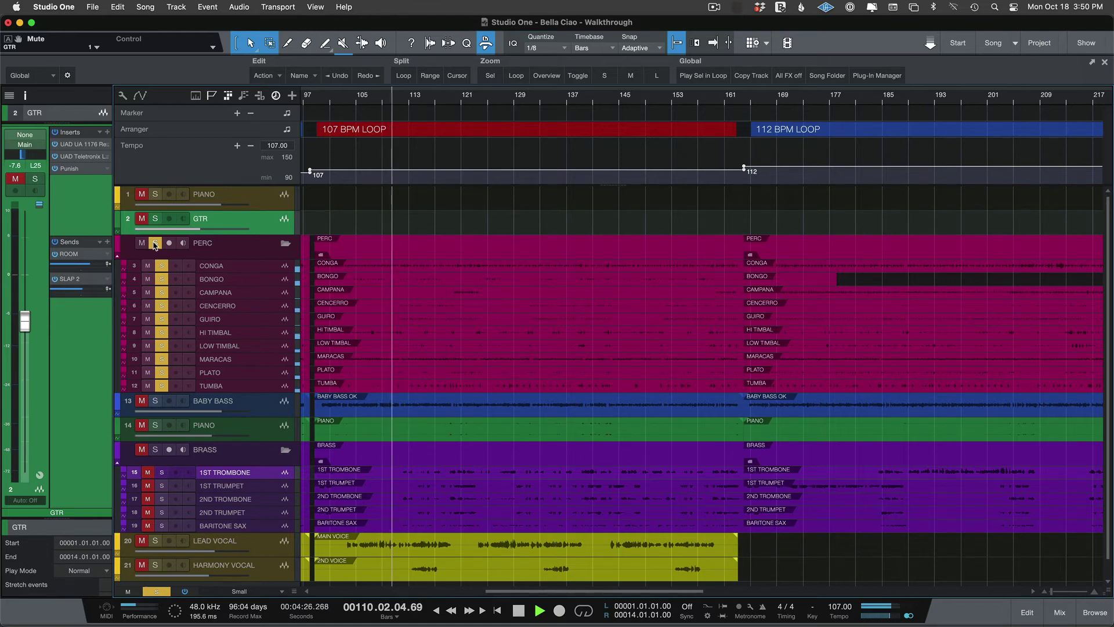
click(155, 243)
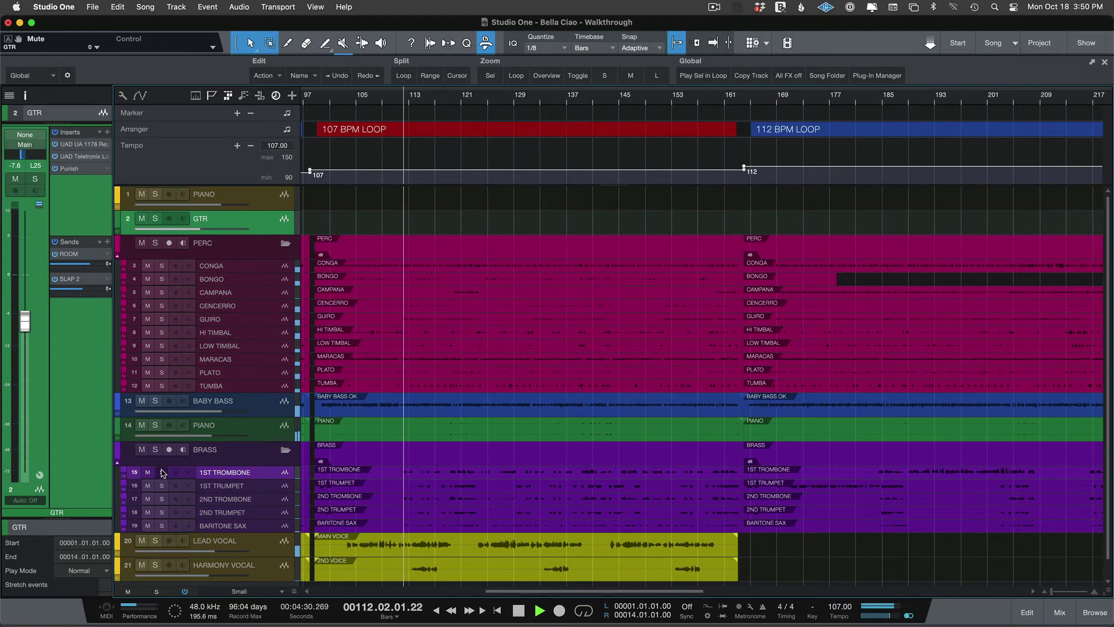
click(155, 449)
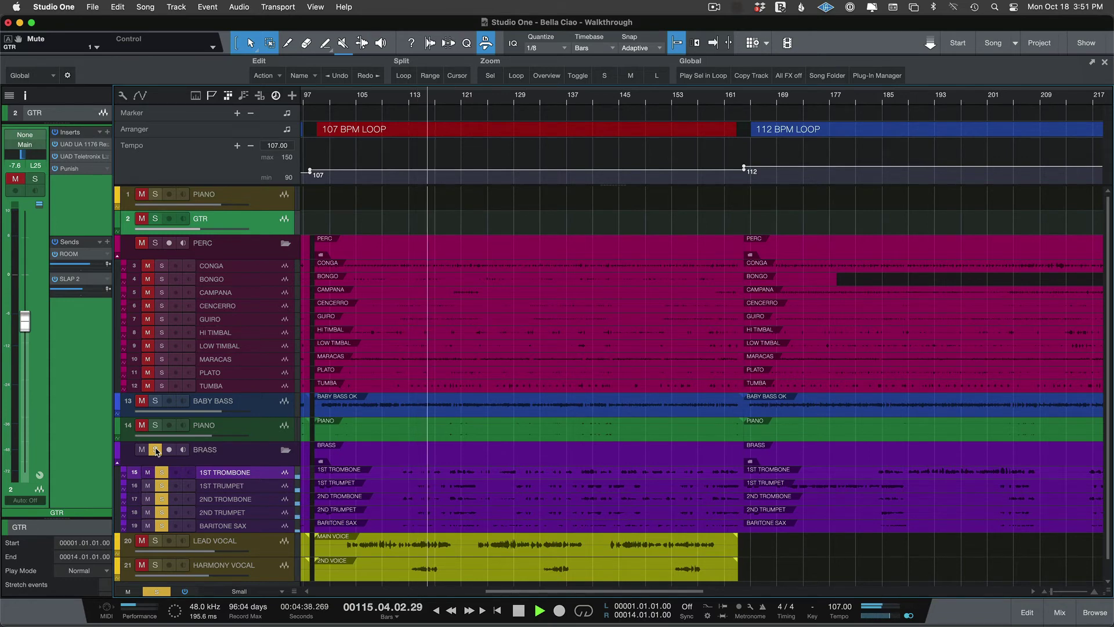
click(156, 450)
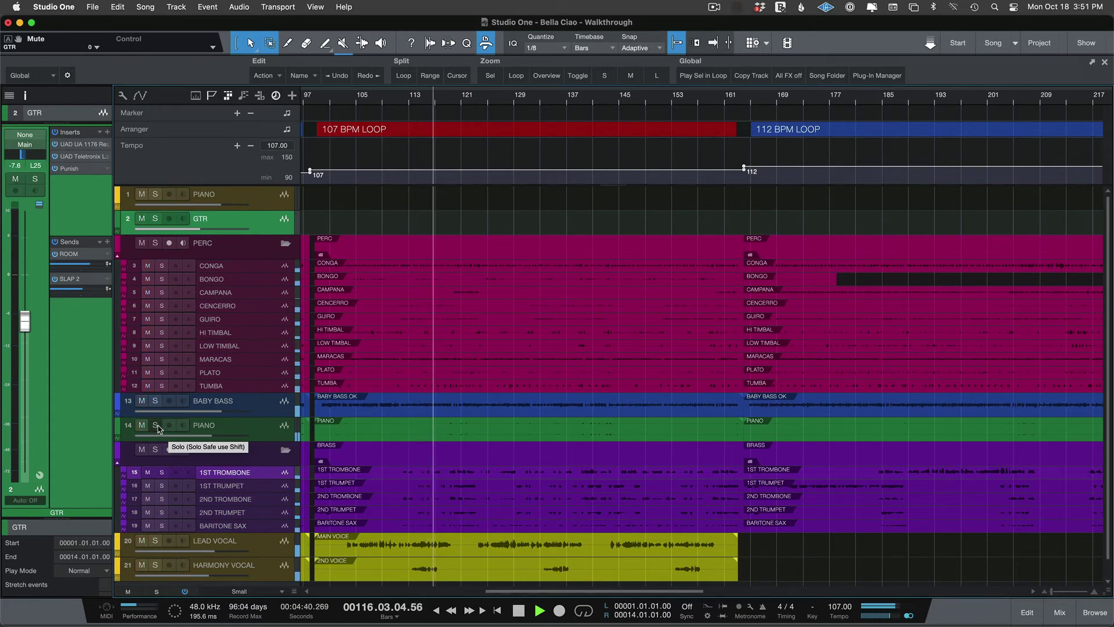
- Solo the lower PIANO track with LEAD VOCAL, adding BABY BASS, BRASS and PERC, and stop playback with all solos cleared
click(155, 426)
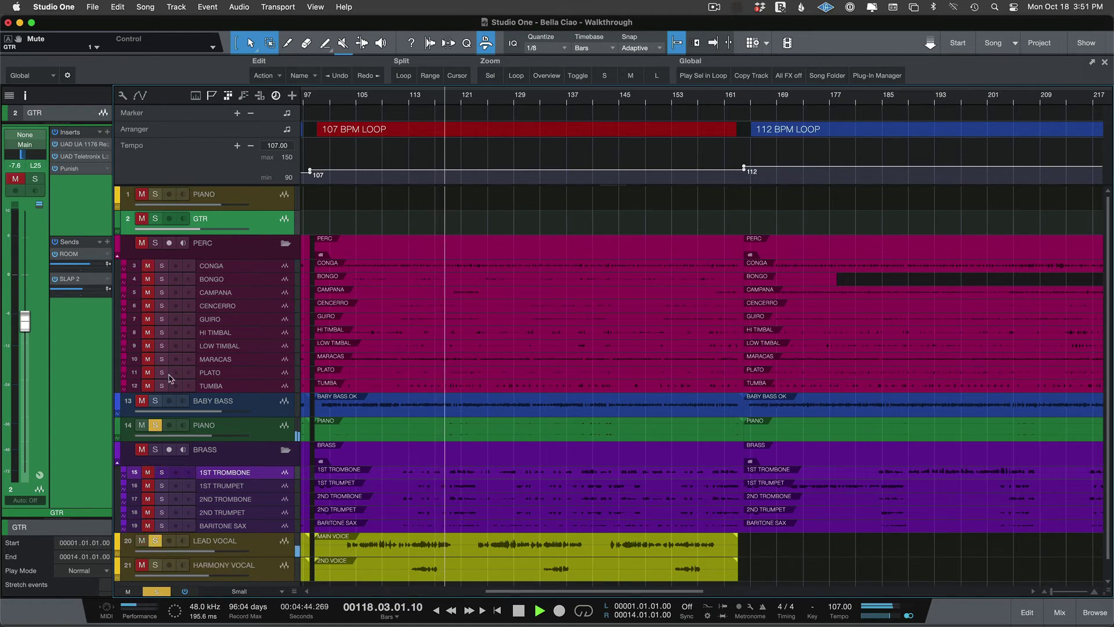
click(156, 401)
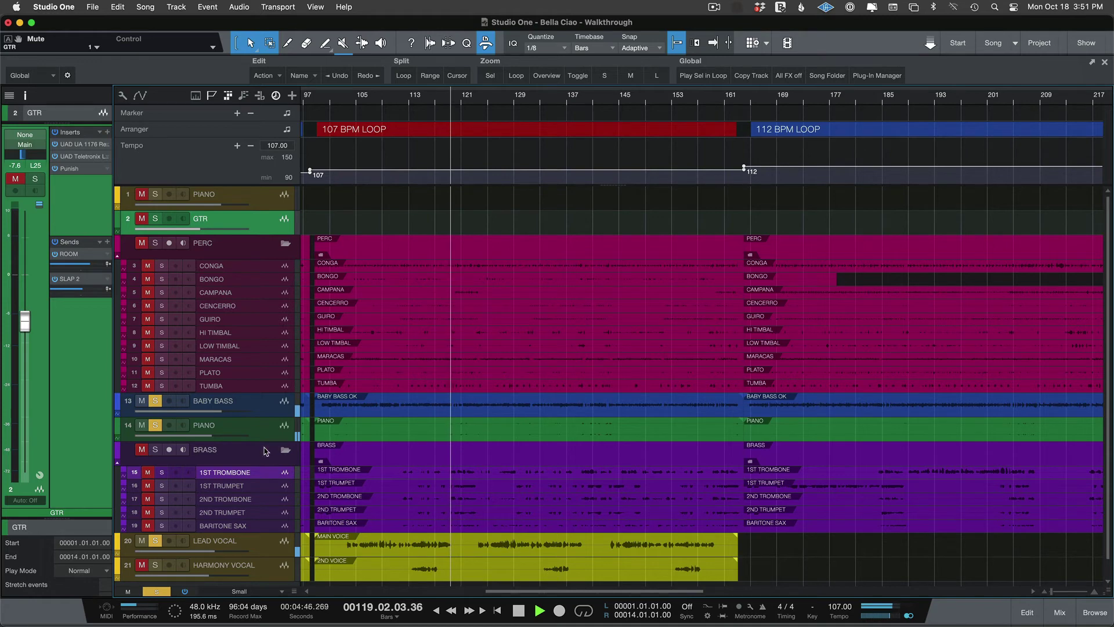
click(154, 449)
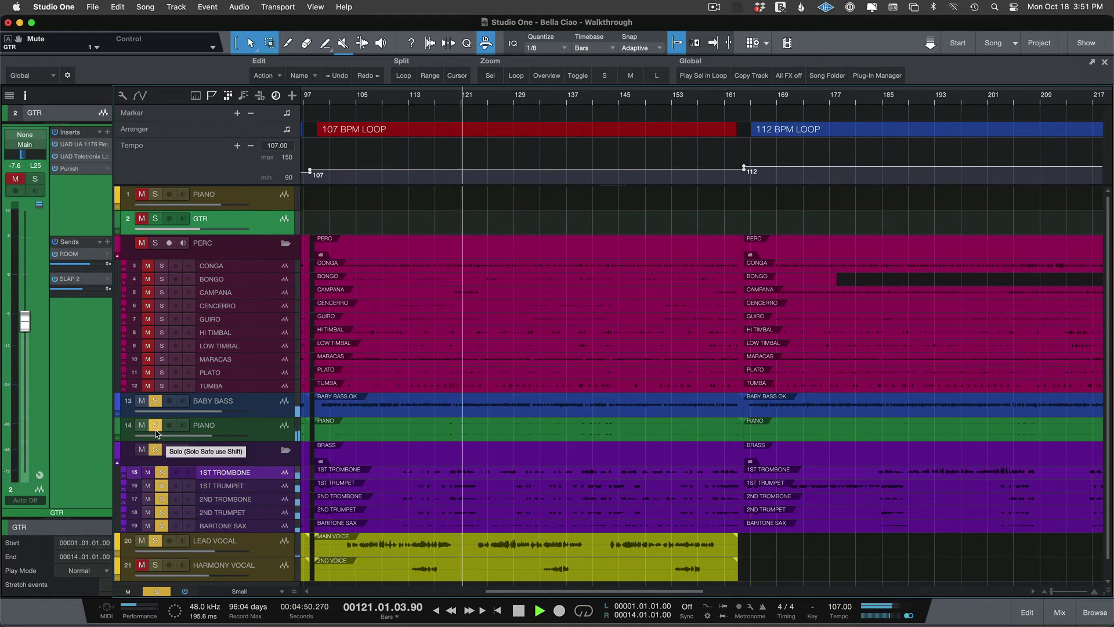
click(156, 244)
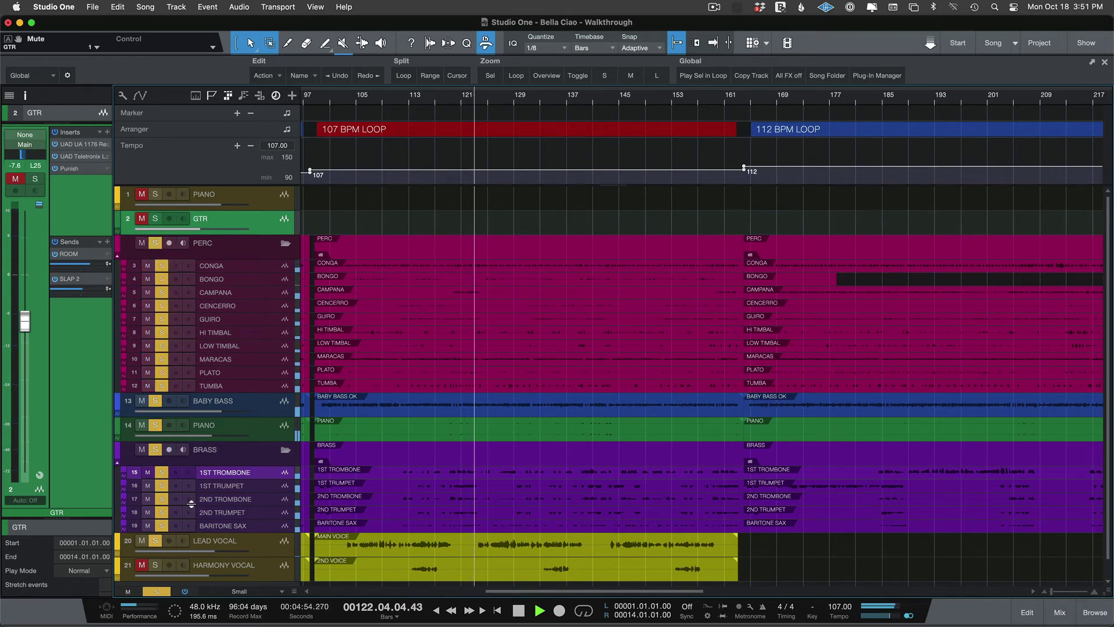
key(space)
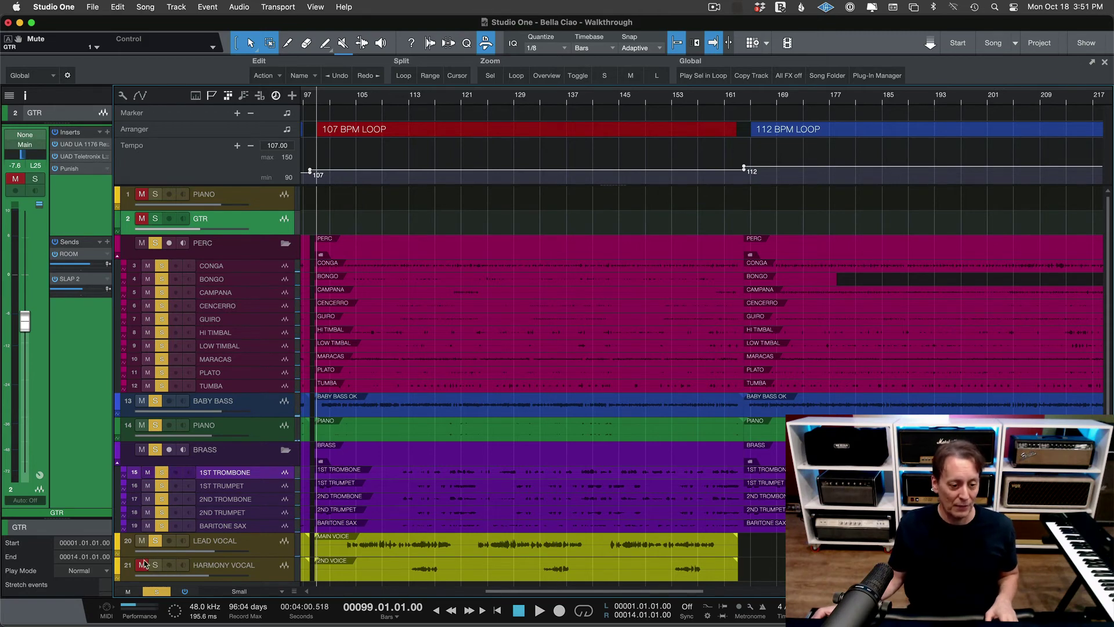
click(156, 591)
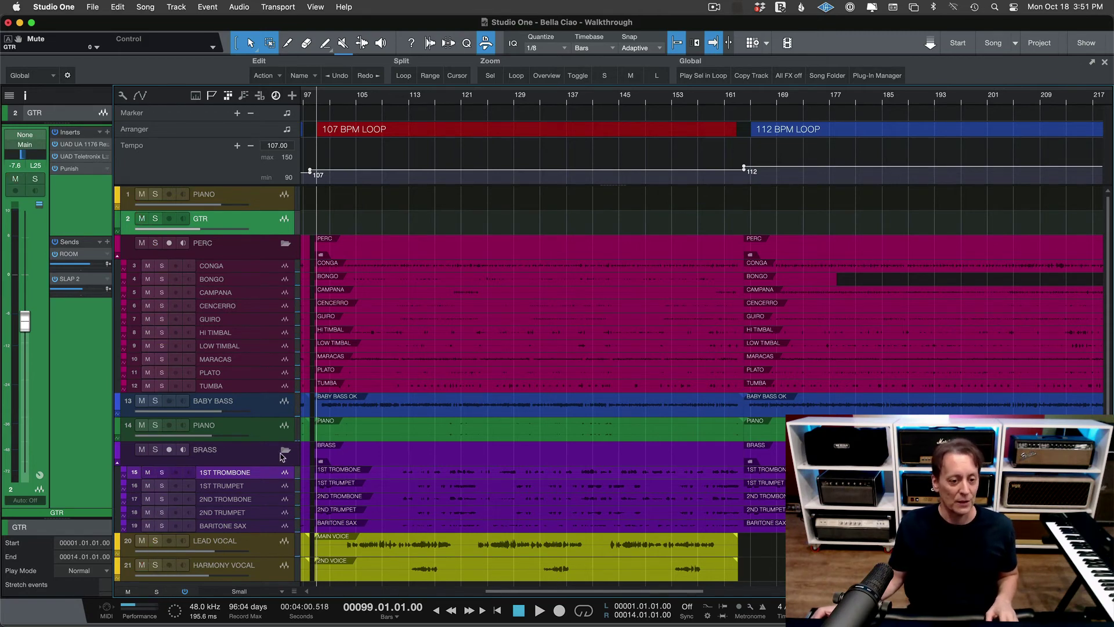
- Play the 112 BPM LOOP section from bar 165
key(w)
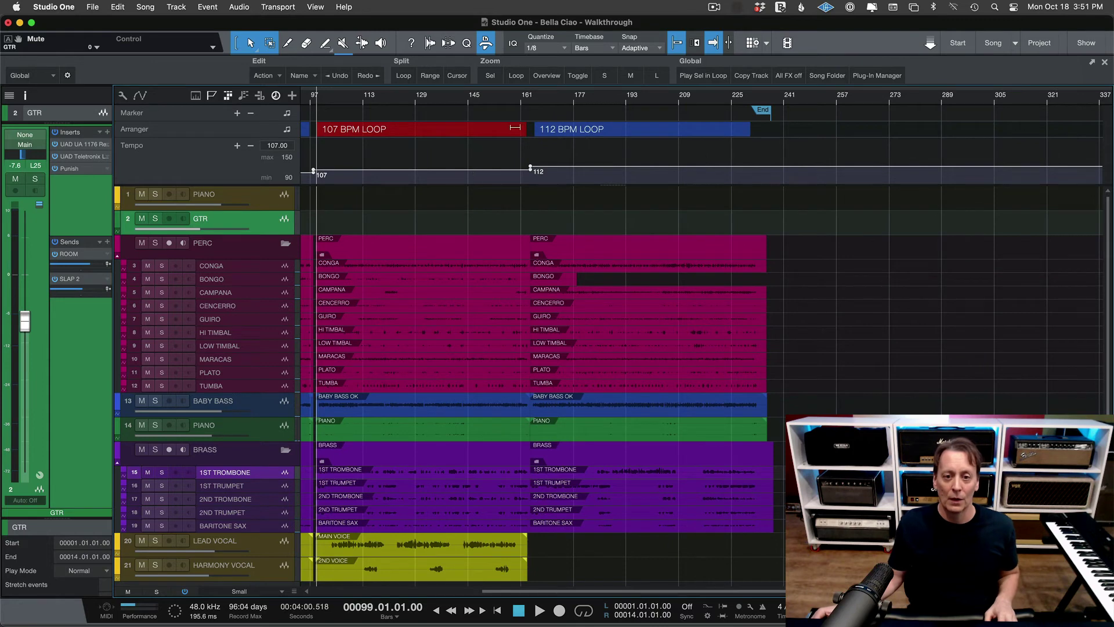
click(530, 106)
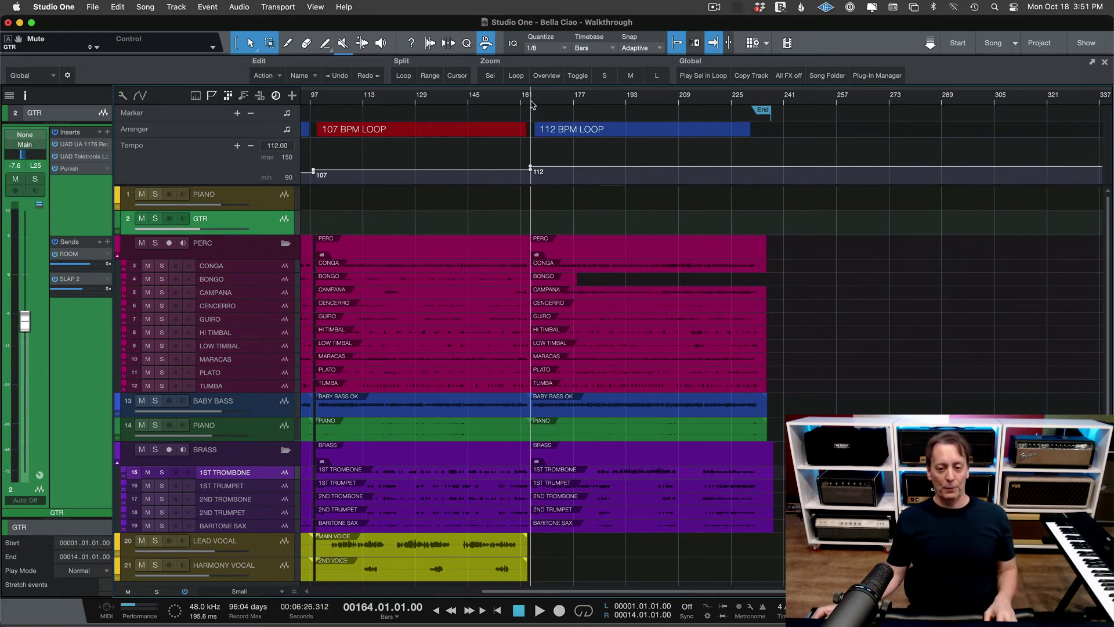
key(e)
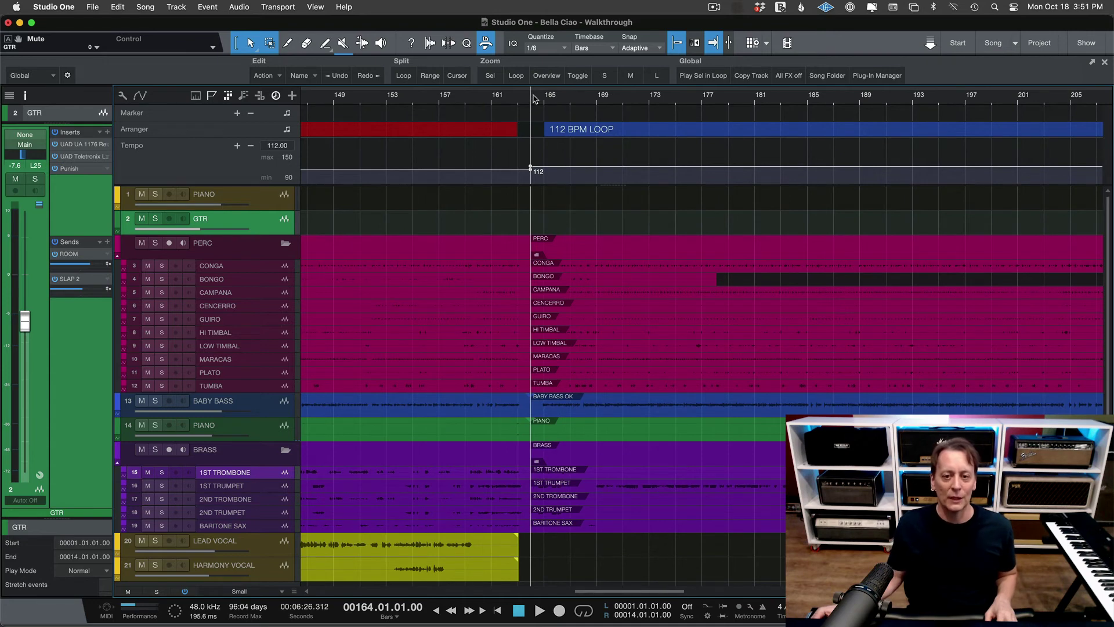
click(539, 100)
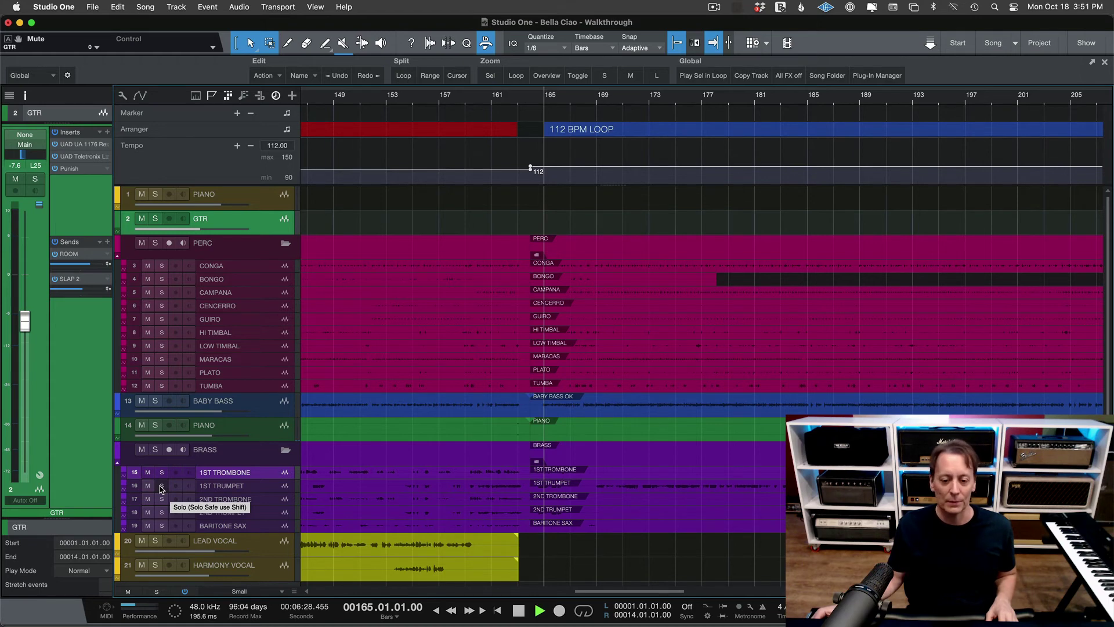
key(space)
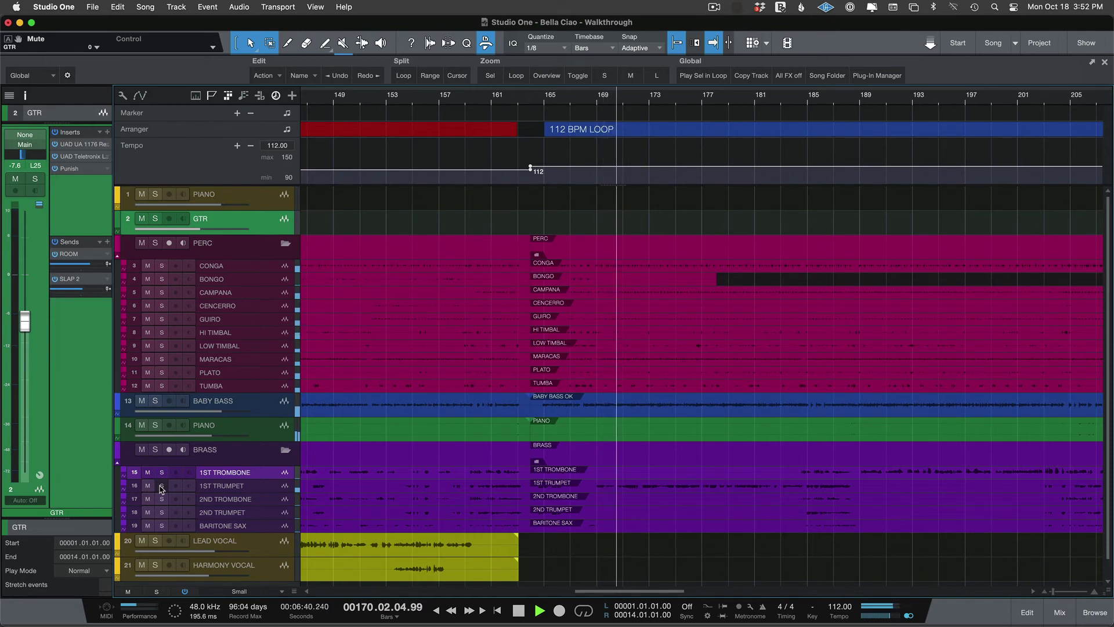
- Solo the 1ST TRUMPET during playback, adding PERC, the lower PIANO track and BABY BASS, and clear all solos
click(162, 486)
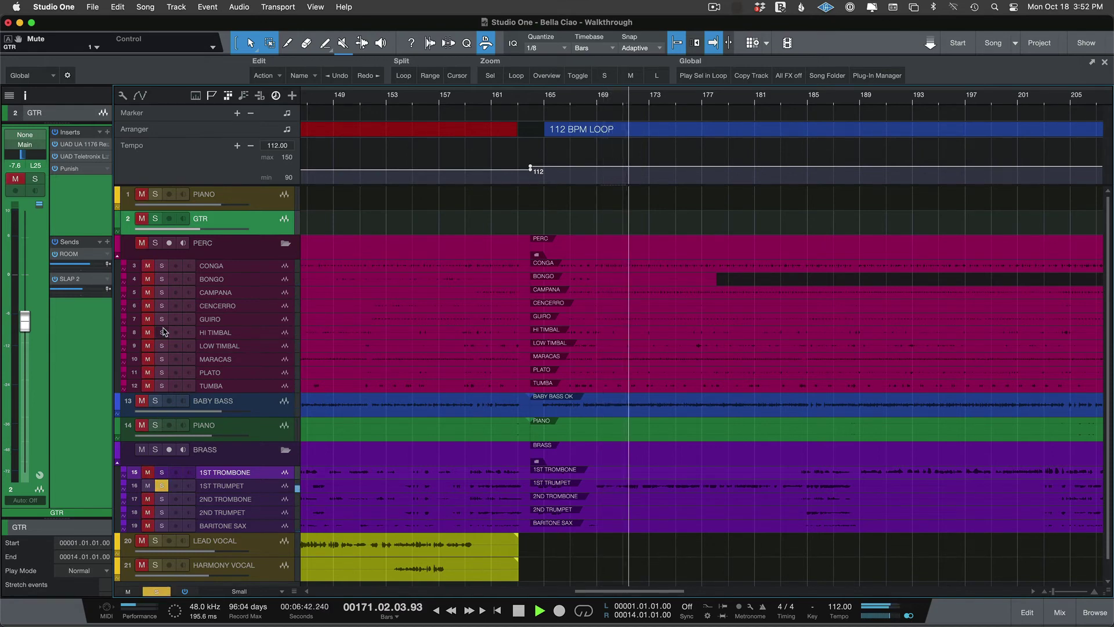
click(157, 244)
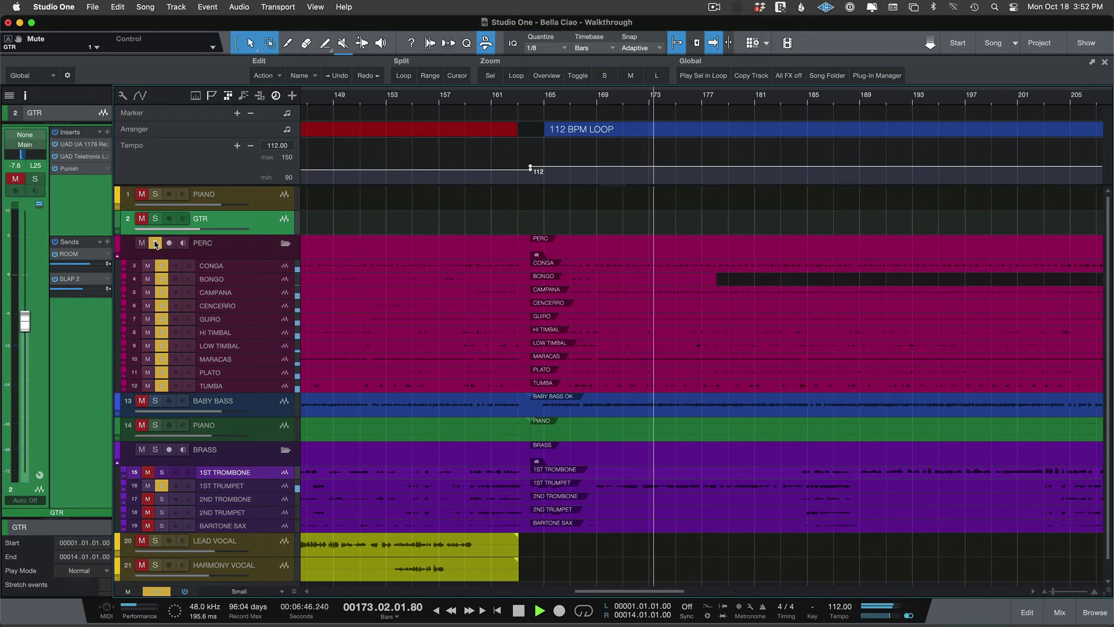
click(154, 426)
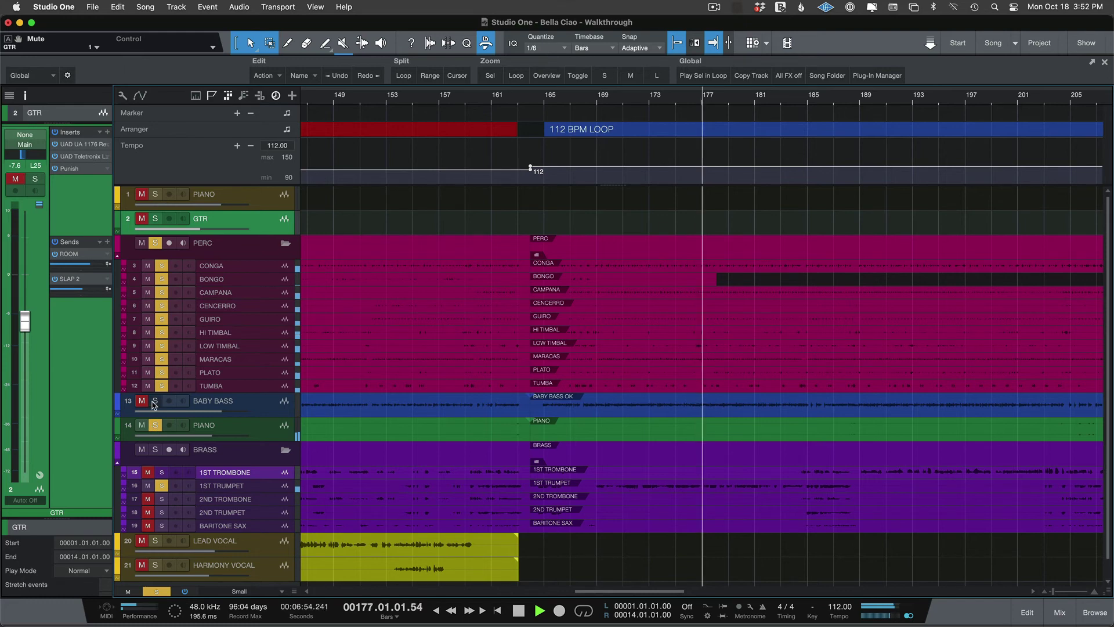
click(154, 401)
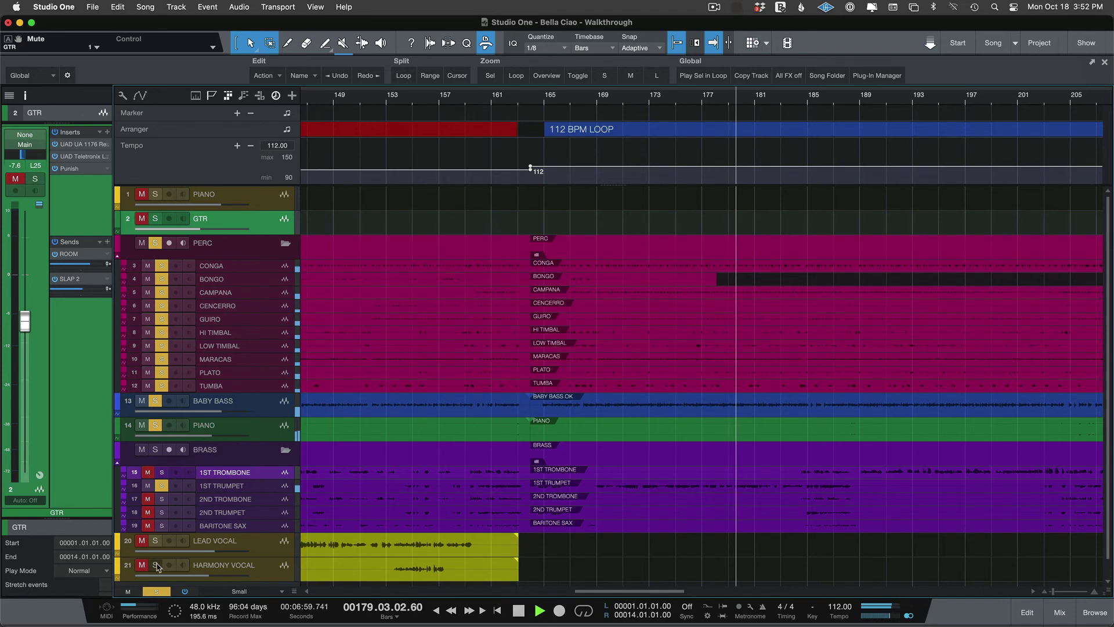
click(157, 591)
- Bring the whole 112 BPM LOOP section into view, collapse the PERC folder and enlarge the tracks to Normal height
key(w)
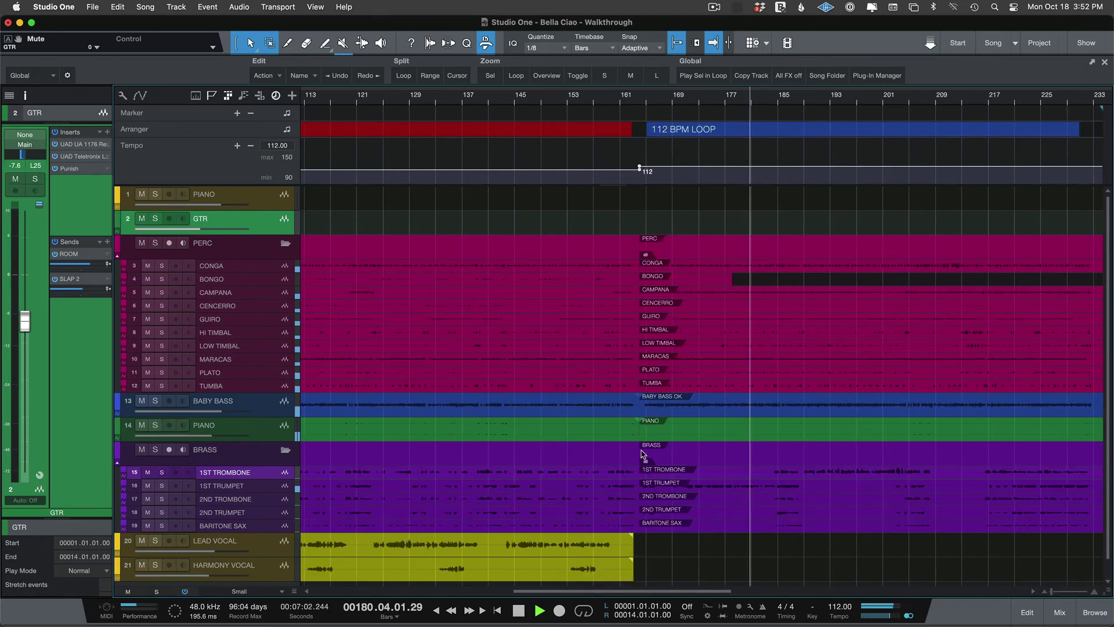
scroll(643, 454, right, 10)
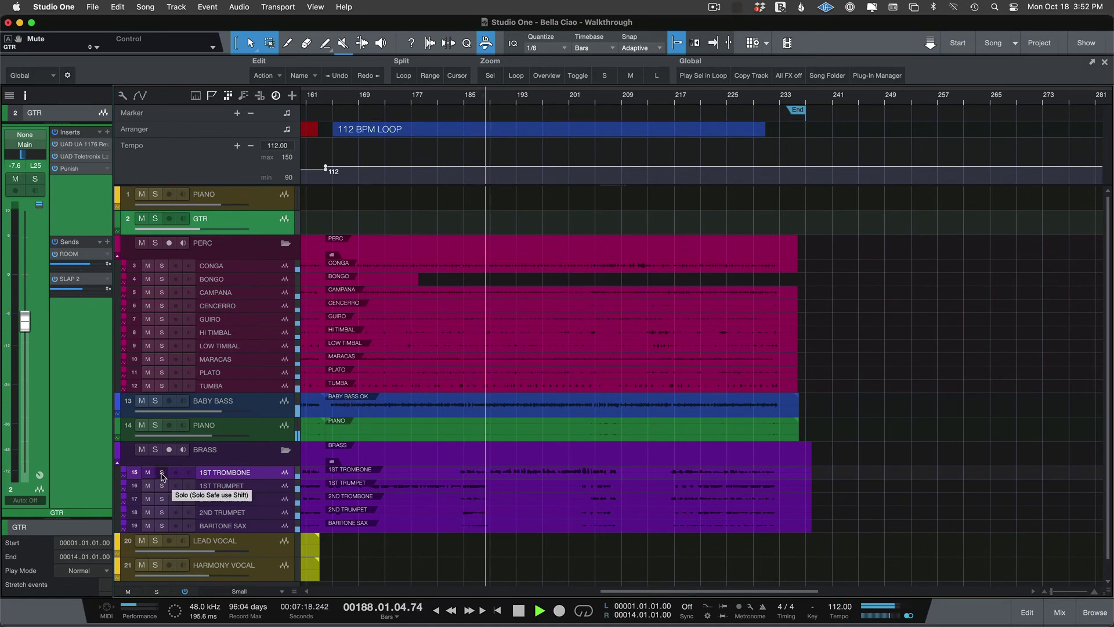
click(285, 243)
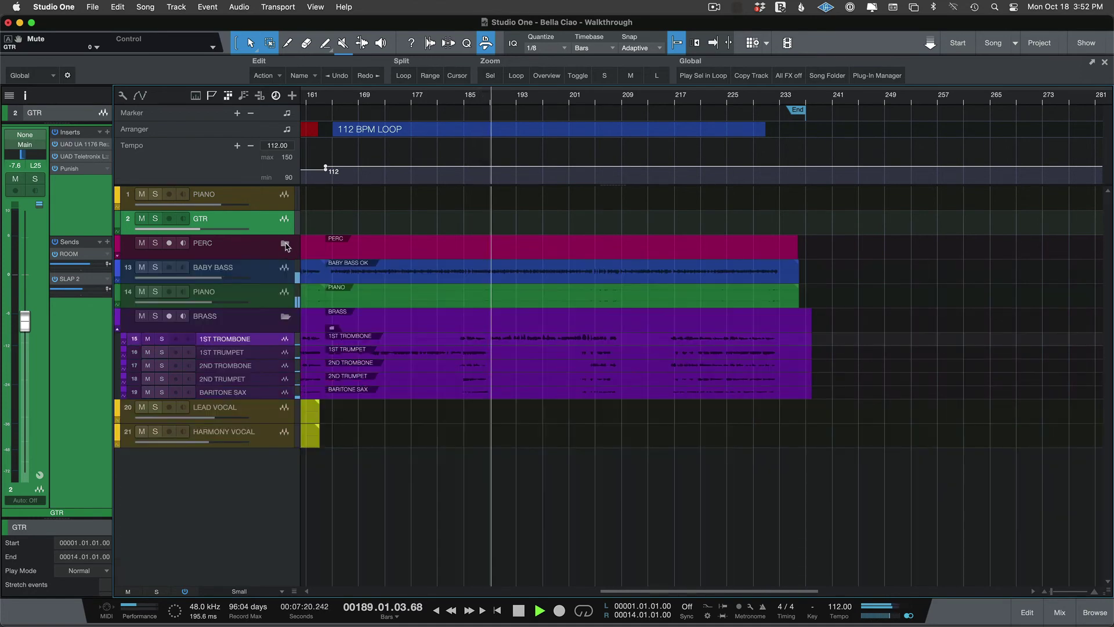
key(shift+e)
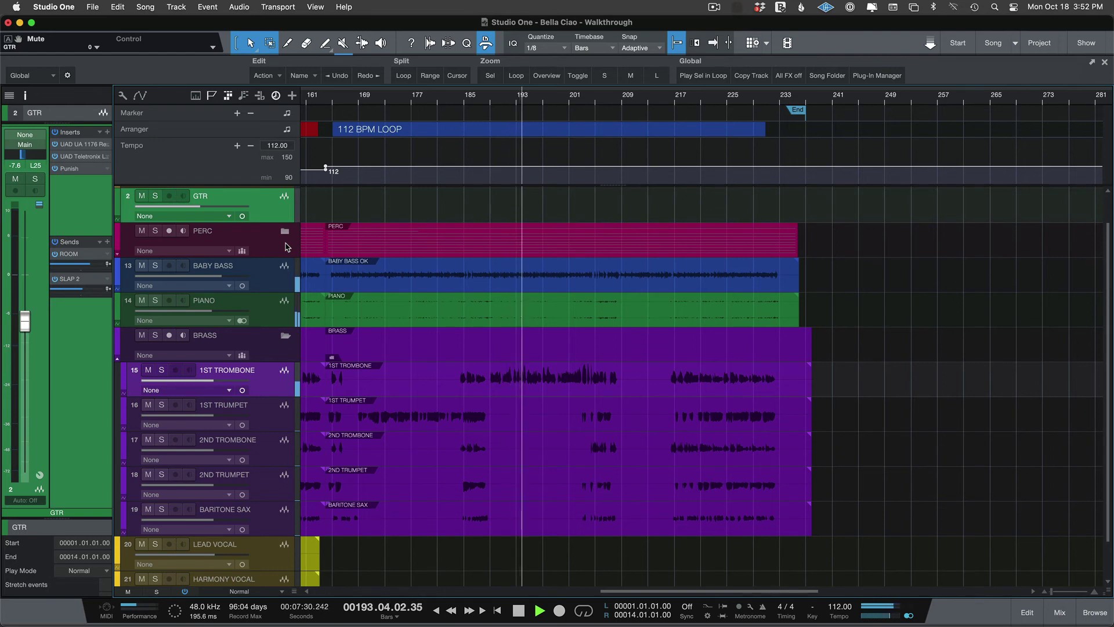
- Audition the 1ST TROMBONE in and out of solo during the 112 BPM LOOP section, and stop playback with its solo off
click(161, 371)
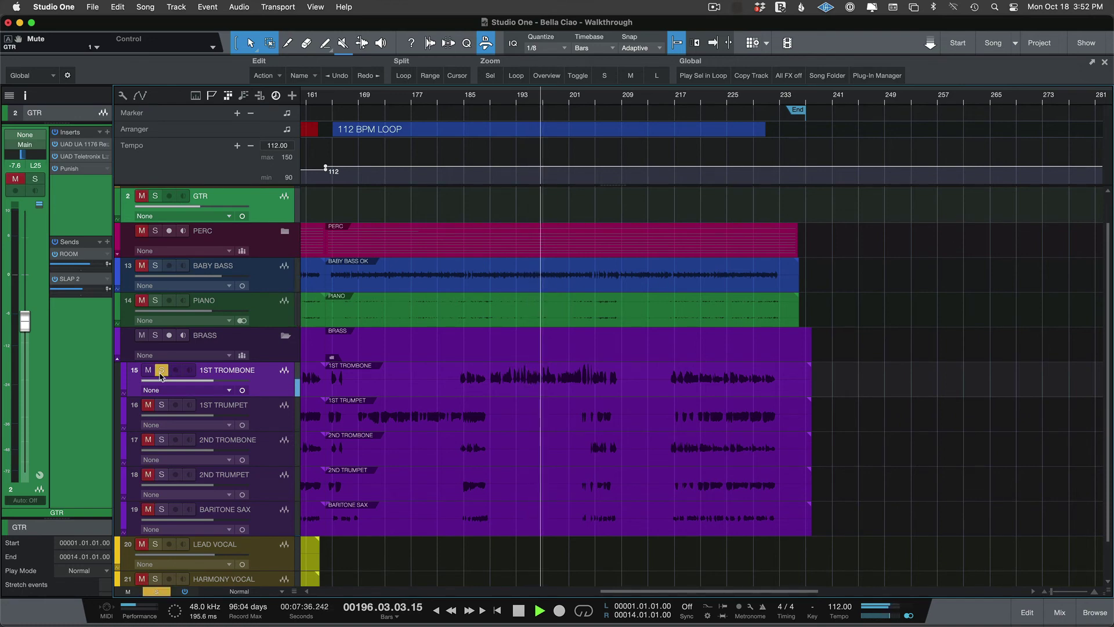
click(162, 370)
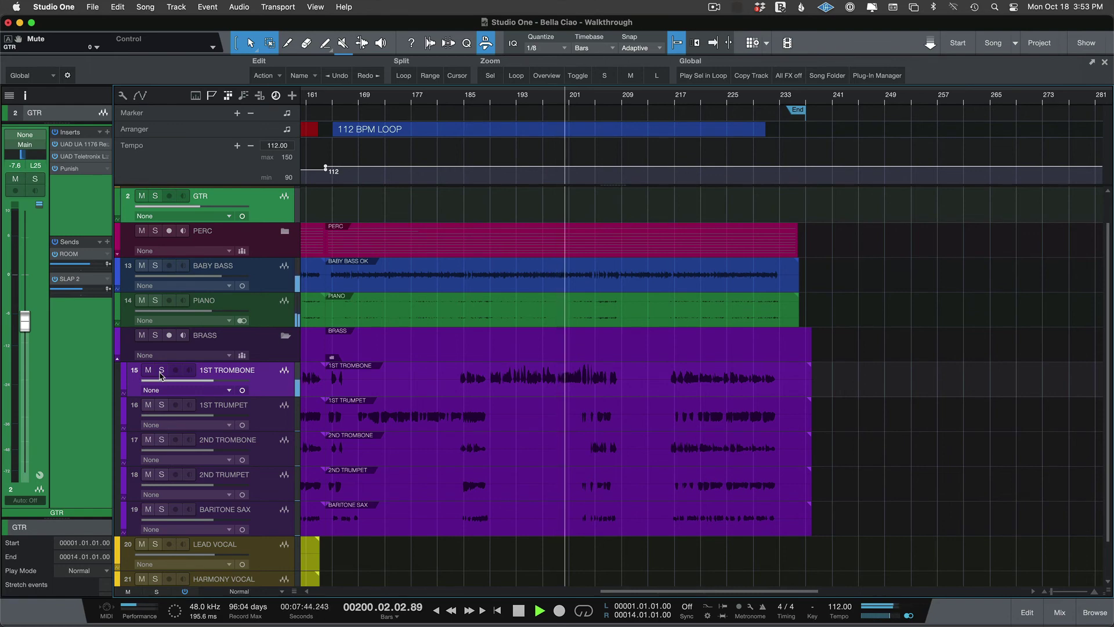
click(161, 370)
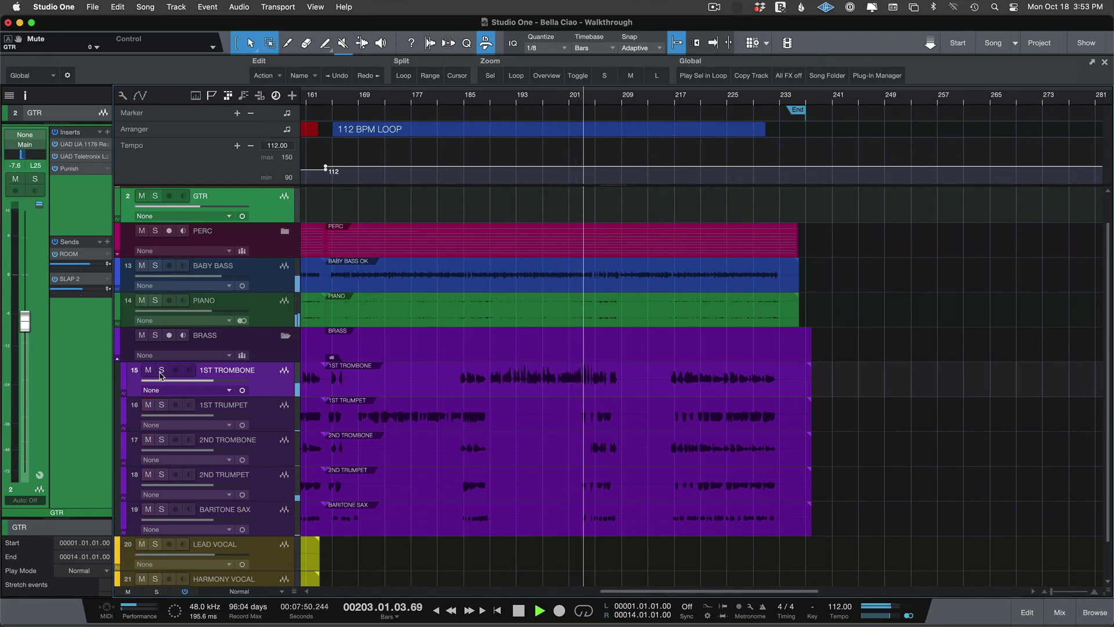
click(161, 370)
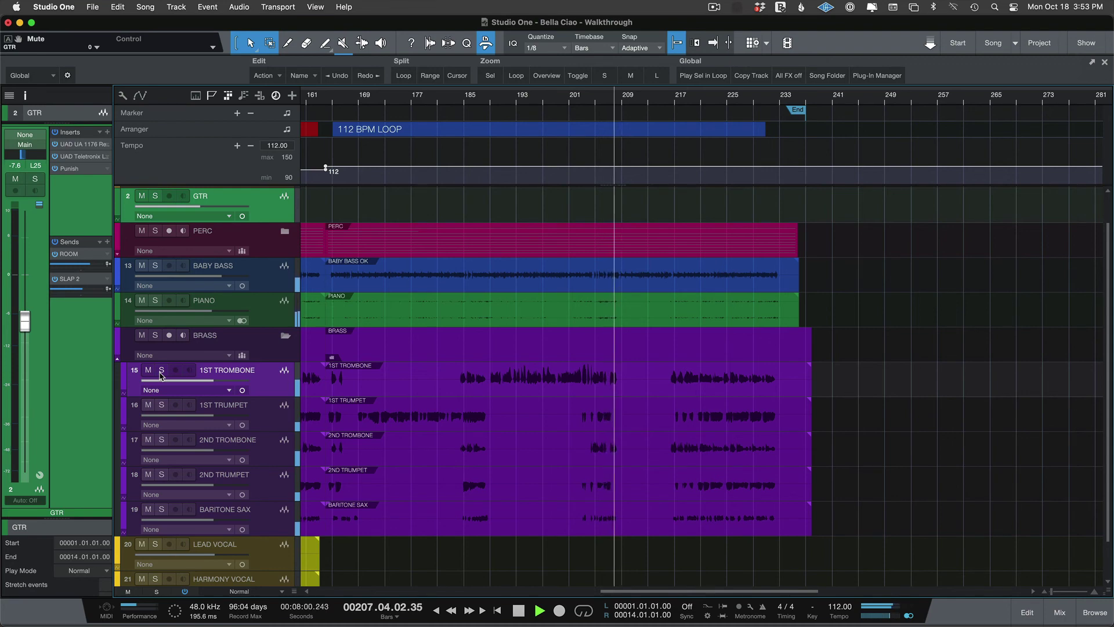
key(space)
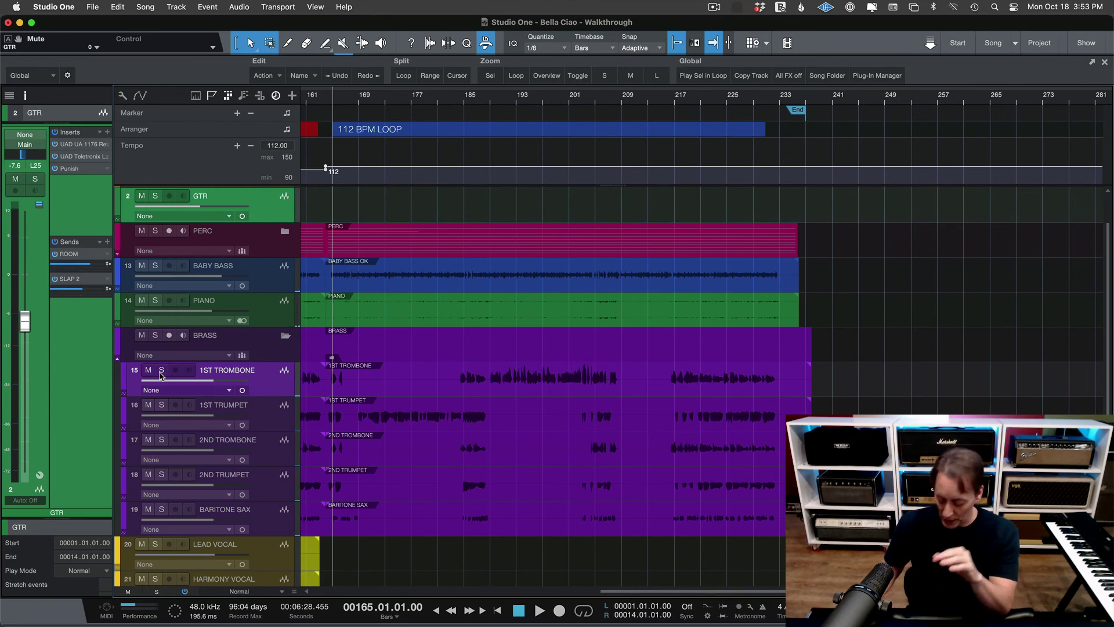
- Return the playhead to bar 1 with the whole song in view and reduce the tracks to Small height
key(shift+z)
key(Home)
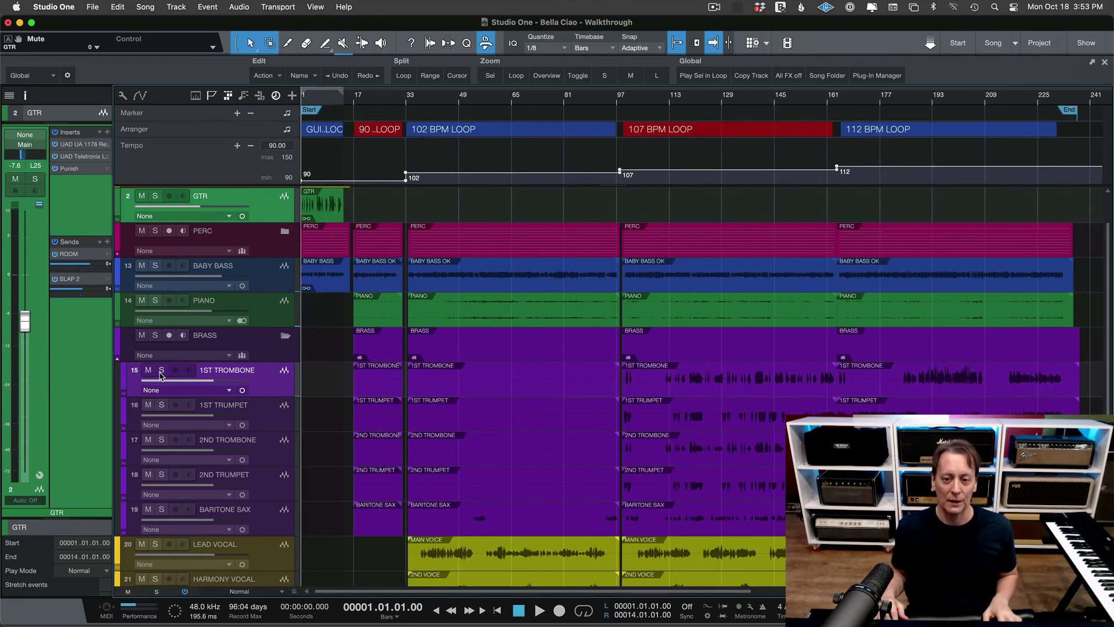
key(w)
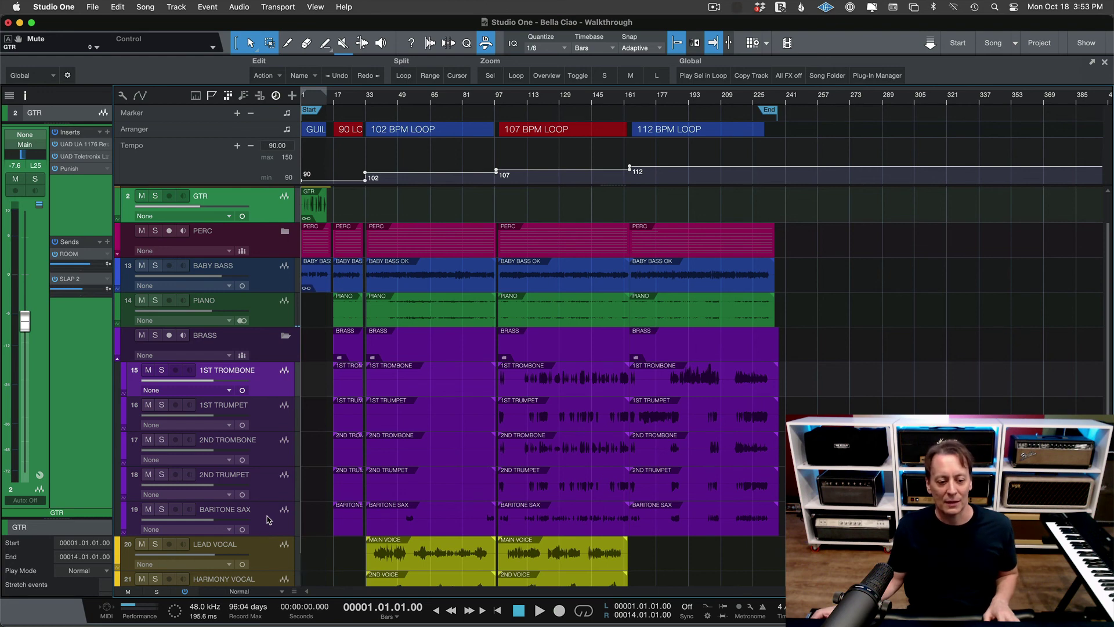
key(alt+w)
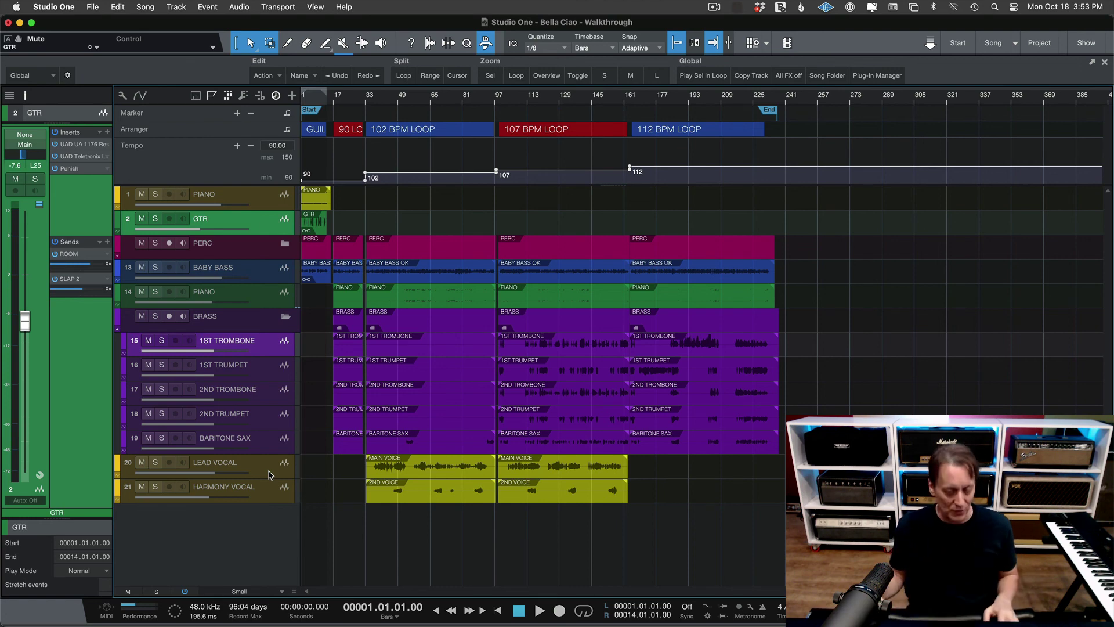
key(e)
key(w)
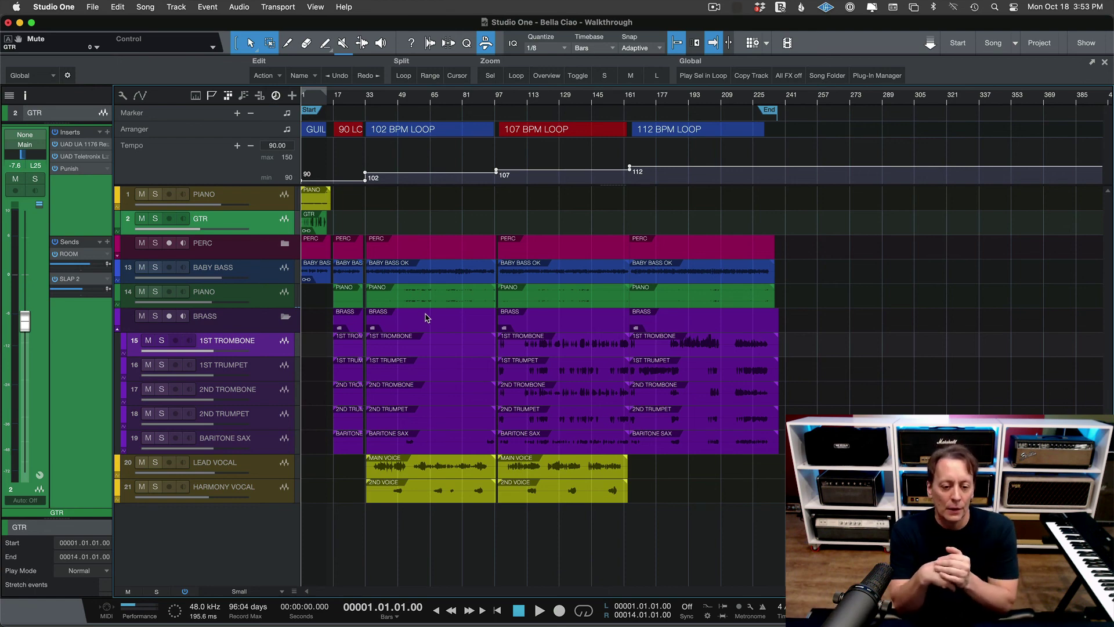
- Open the mixing console to examine the channel inserts, effect sends and buses, and return to the arrangement
key(F3)
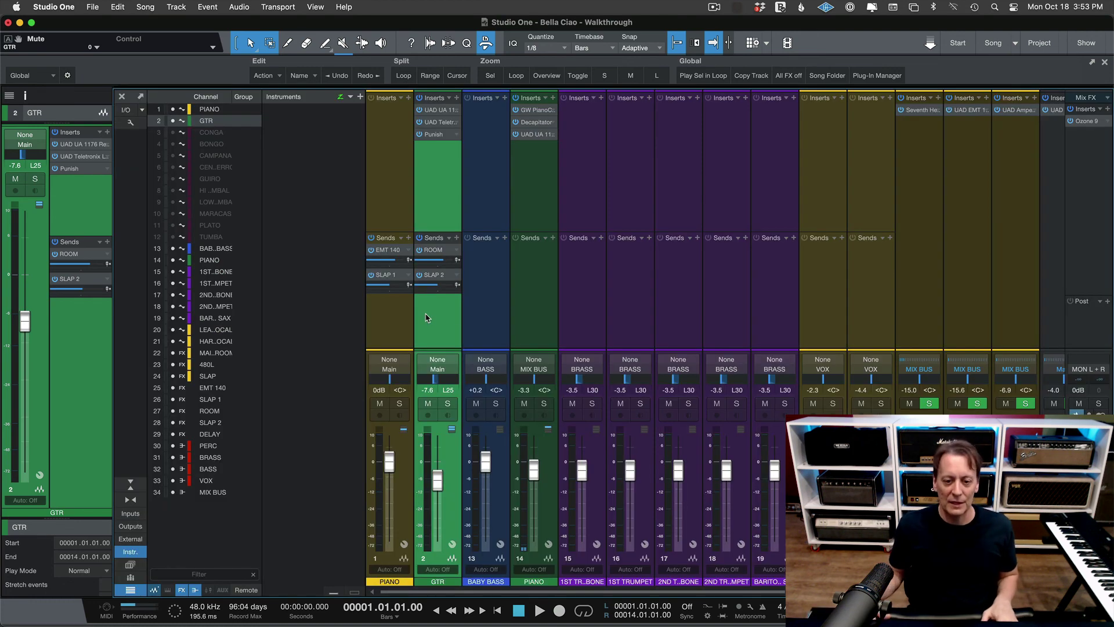
scroll(578, 433, right, 10)
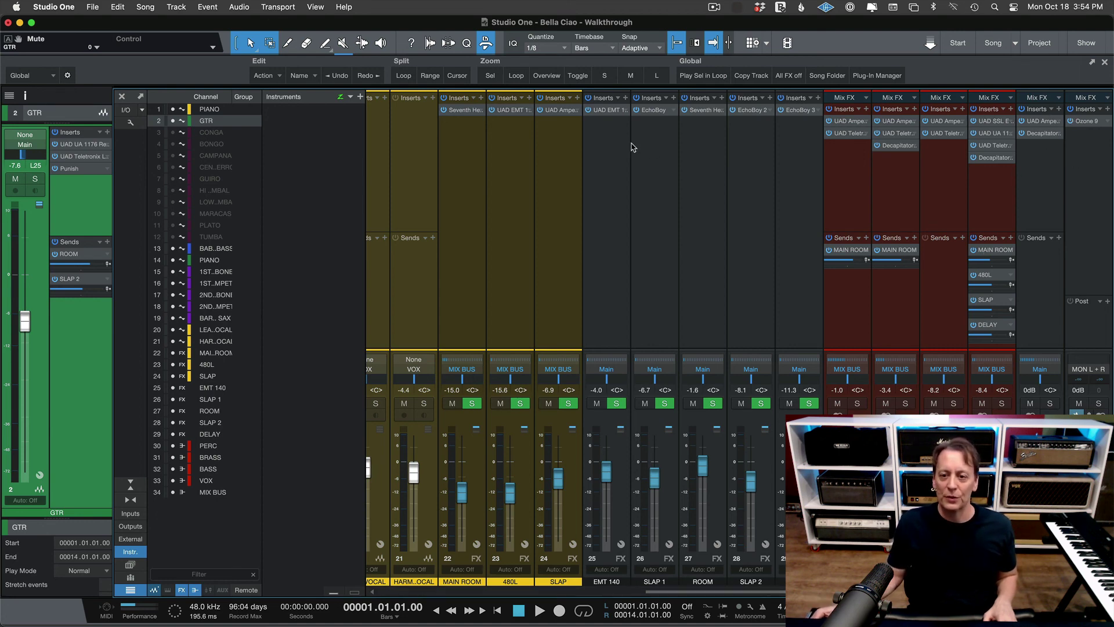
key(F3)
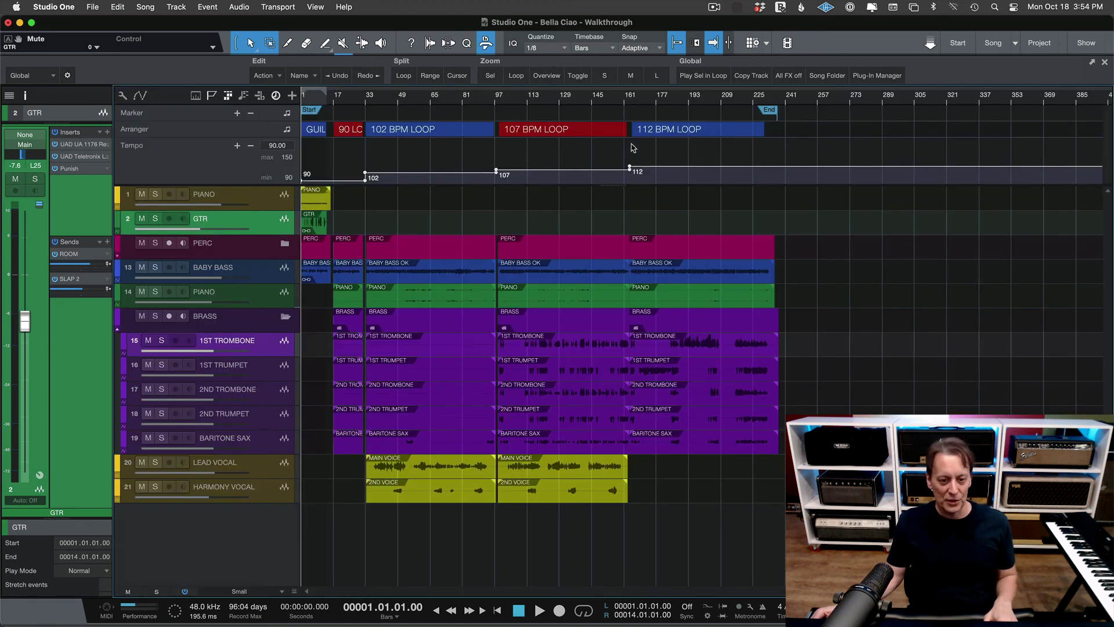